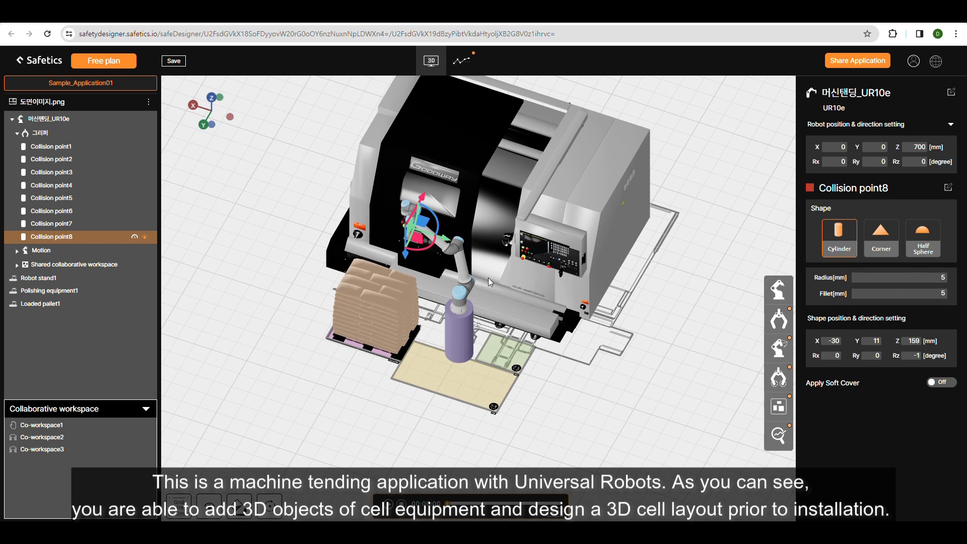
Start creating a new project and name it Demo_1.
{"action": "left_click", "coordinate": [594, 226]}
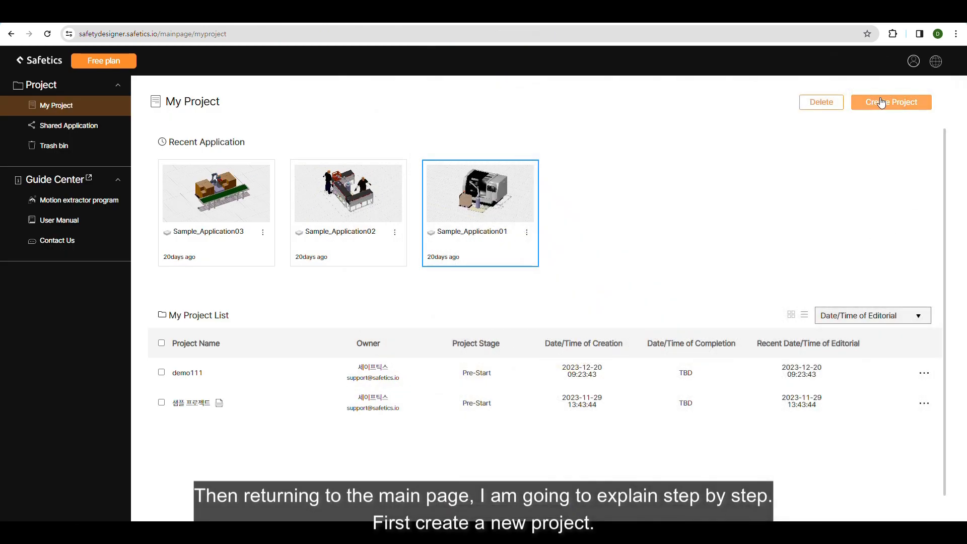
{"action": "left_click", "coordinate": [888, 103]}
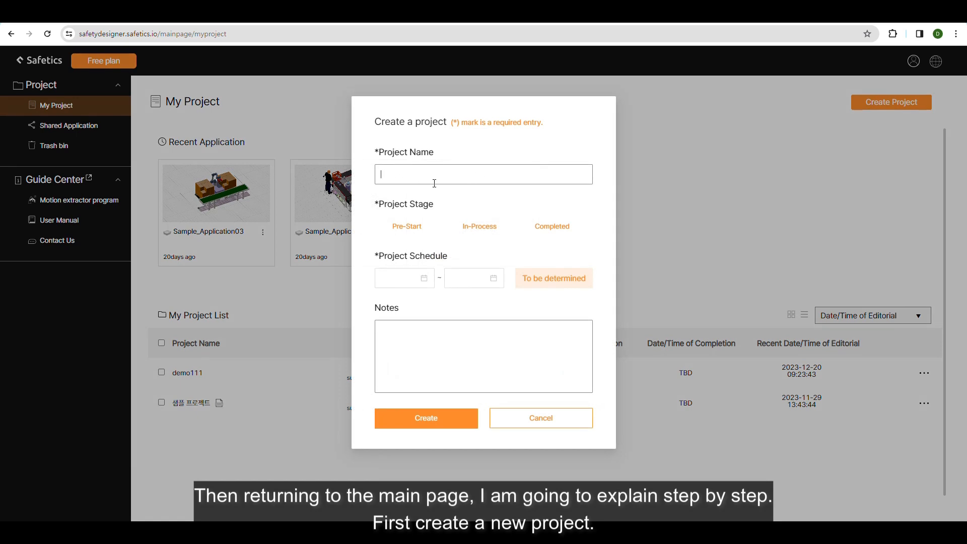
{"action": "type", "text": "Demo_1"}
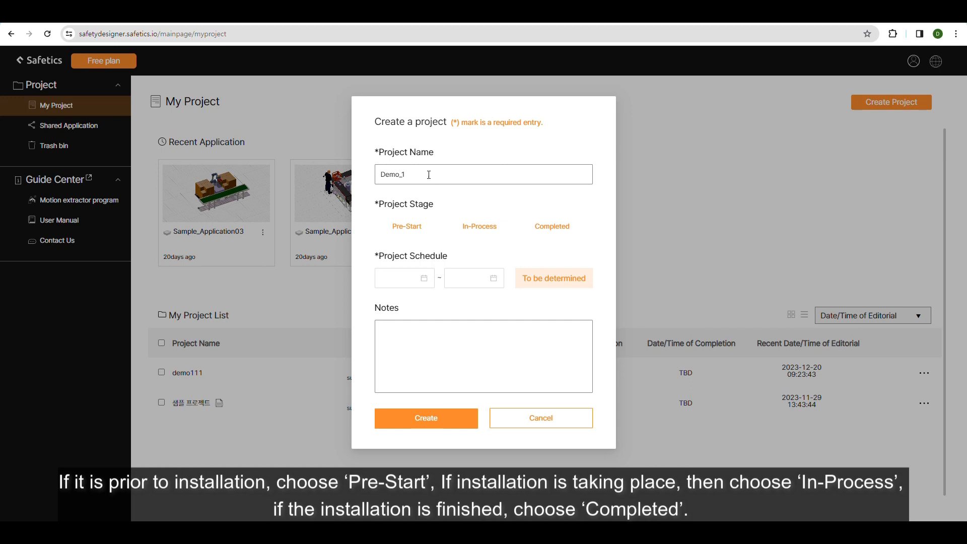
Create the project with stage Pre-Start, schedule "To be determined" and the note "Pick and place application".
{"action": "left_click", "coordinate": [429, 233]}
{"action": "left_click", "coordinate": [414, 274]}
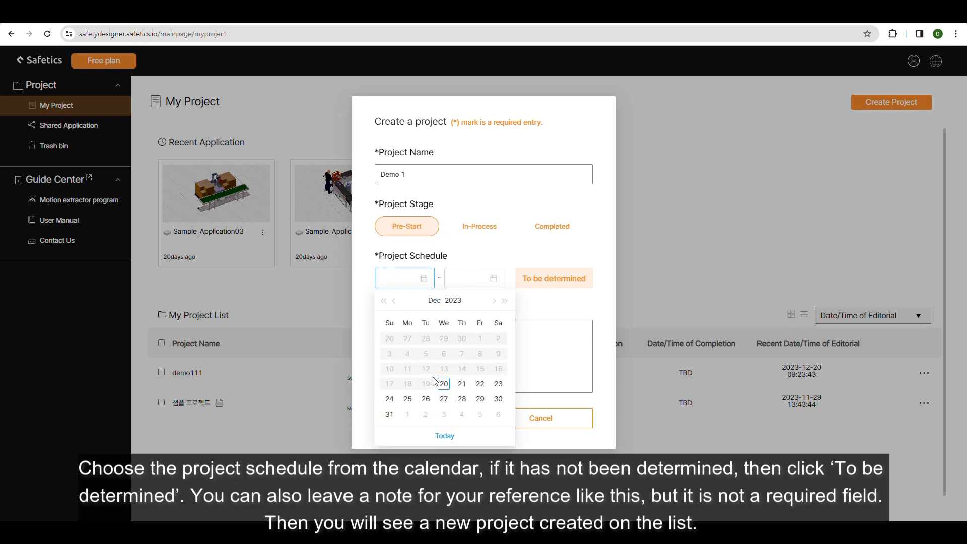
{"action": "left_click", "coordinate": [550, 285]}
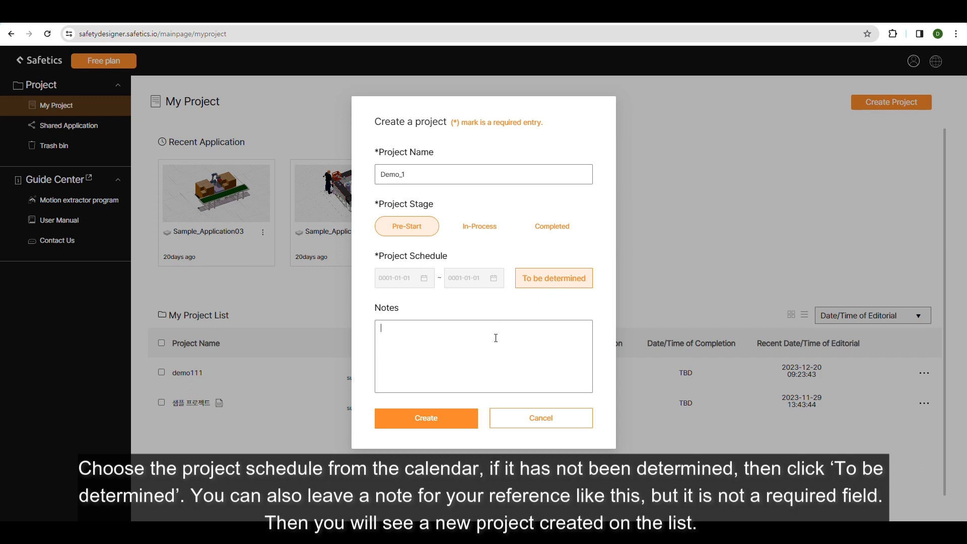
{"action": "type", "text": "and place application"}
{"action": "left_click", "coordinate": [423, 418]}
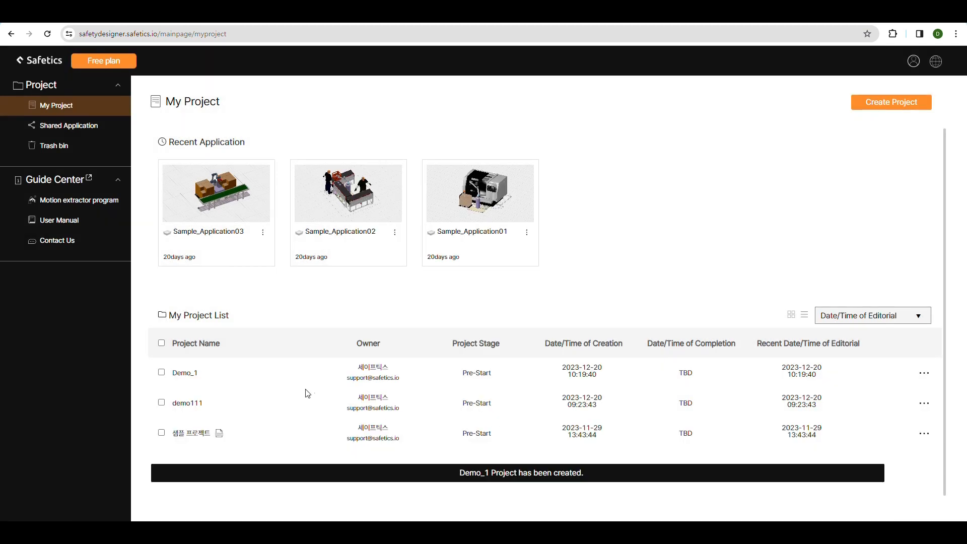
Open the project demo111 and start a new application named "Demo application_1".
{"action": "double_click", "coordinate": [218, 381]}
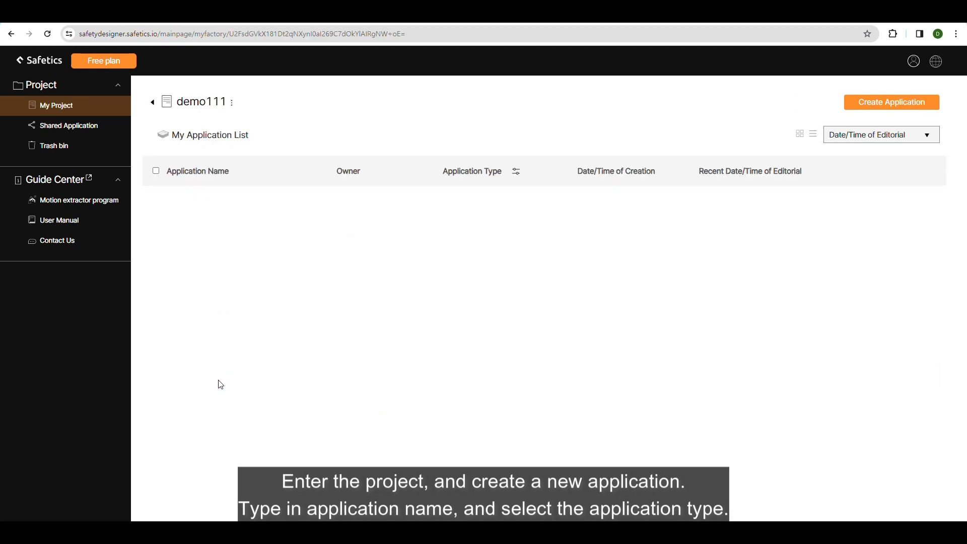
{"action": "left_click", "coordinate": [921, 104]}
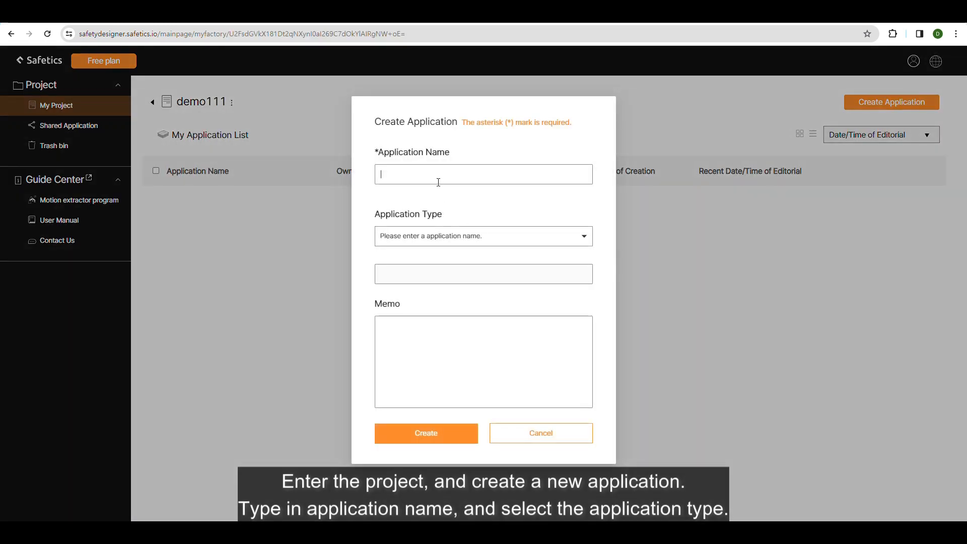
{"action": "type", "text": "Demo application_1"}
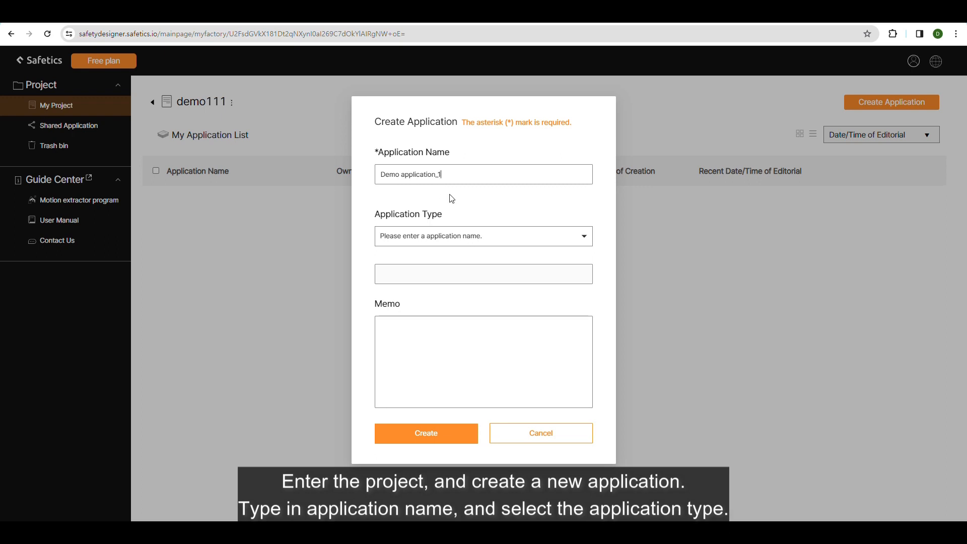
Create the application with the type Pick and Place and the memo "Pick and place", and open it.
{"action": "left_click", "coordinate": [436, 232]}
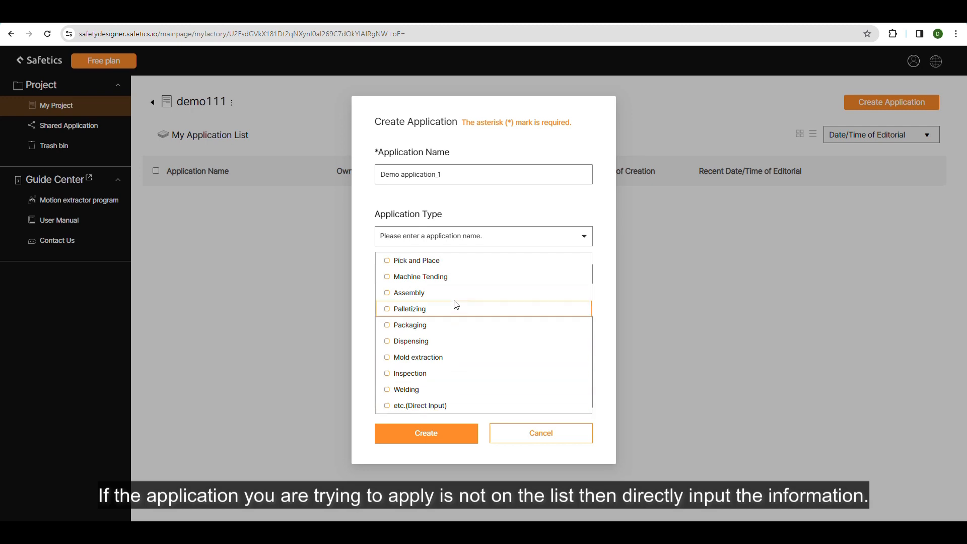
{"action": "left_click", "coordinate": [449, 260]}
{"action": "left_click", "coordinate": [440, 331]}
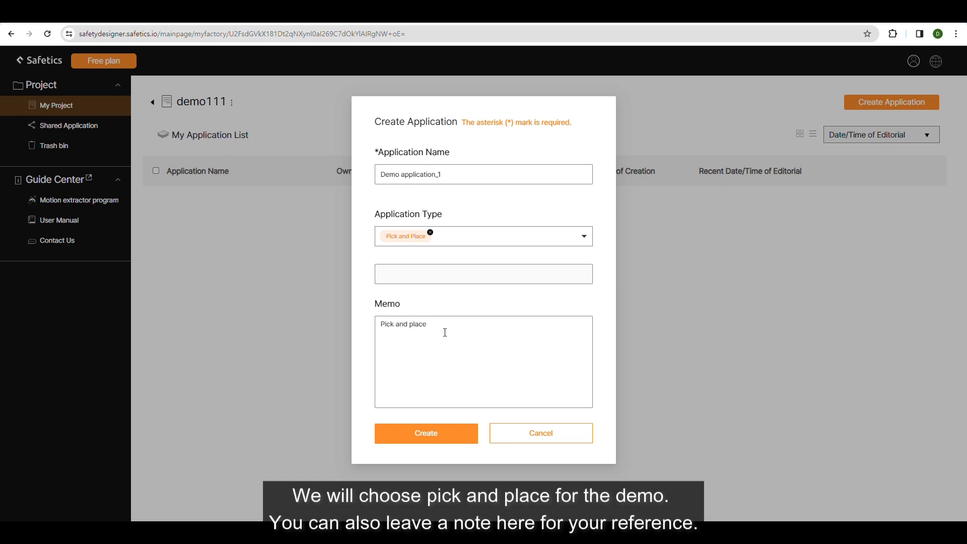
{"action": "left_click", "coordinate": [442, 433]}
{"action": "left_click", "coordinate": [435, 204]}
{"action": "double_click", "coordinate": [436, 205]}
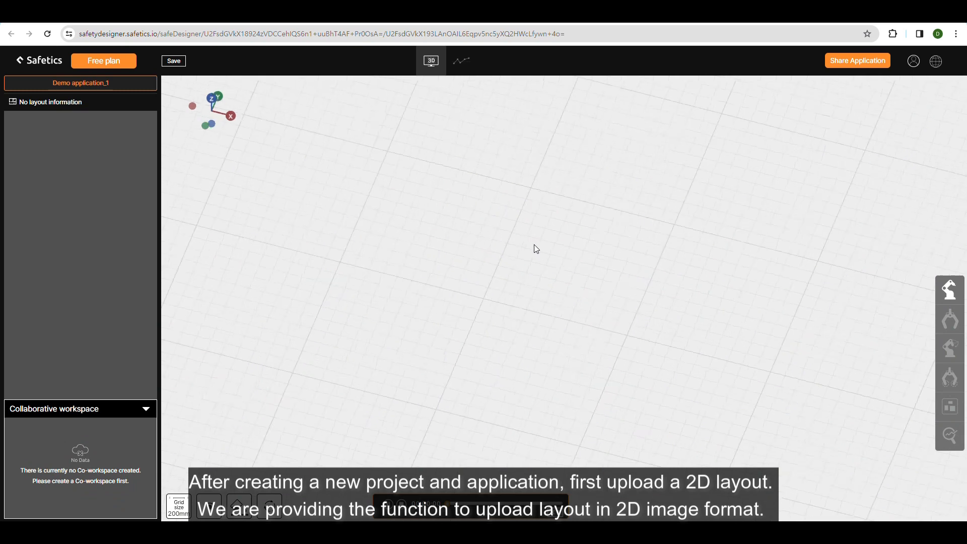
Upload the UR Demonstration Diagram PNG as the 2D layout image and complete its image crop stage.
{"action": "left_click", "coordinate": [949, 290]}
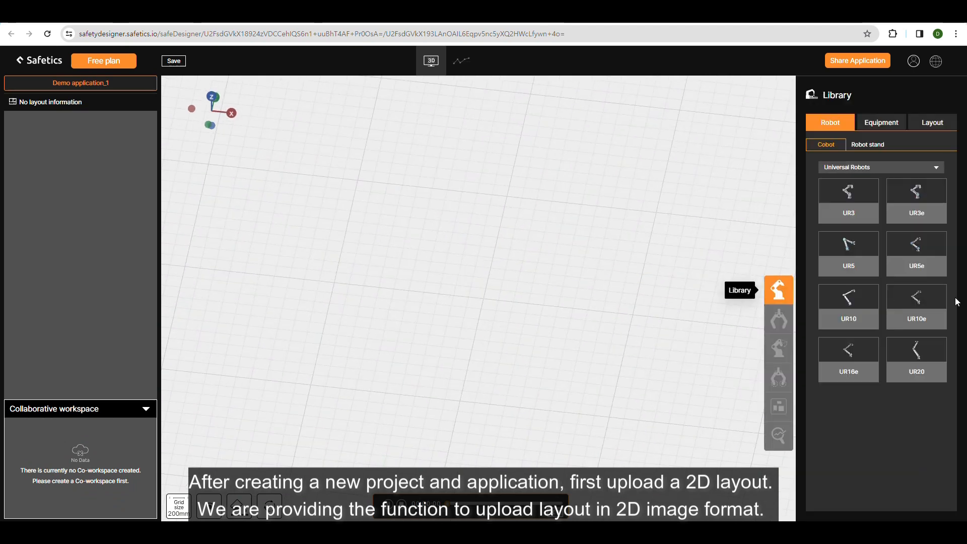
{"action": "left_click", "coordinate": [931, 122]}
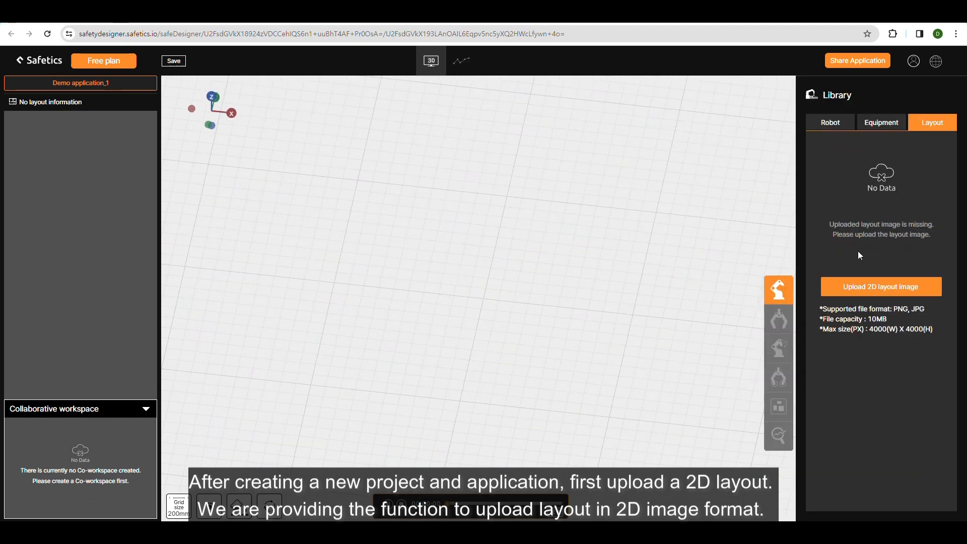
{"action": "left_click", "coordinate": [884, 288]}
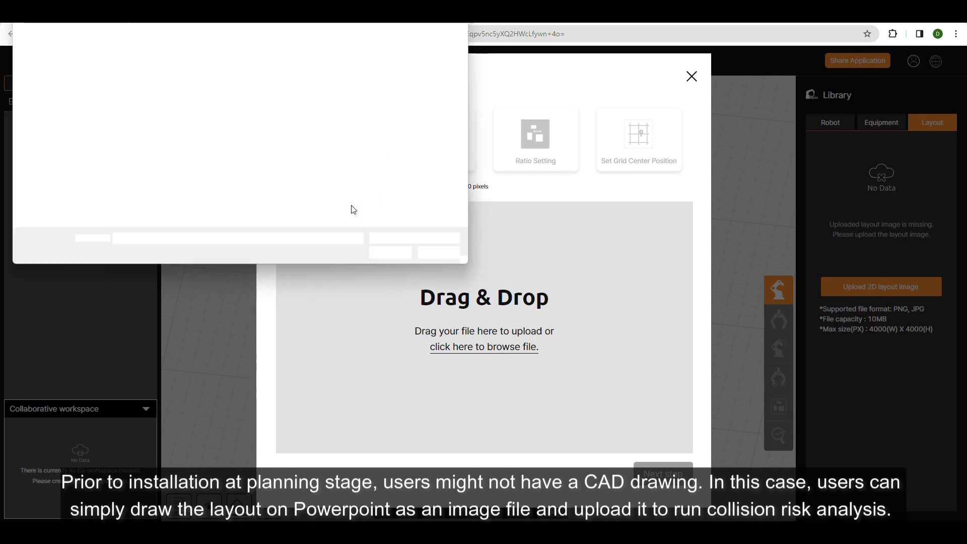
{"action": "double_click", "coordinate": [229, 101]}
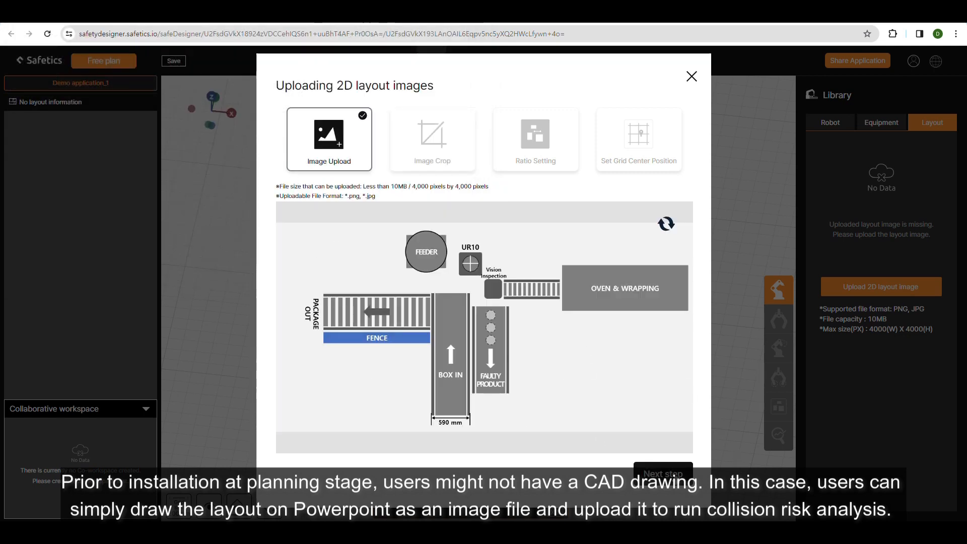
{"action": "left_click", "coordinate": [674, 477]}
{"action": "left_click_drag", "start_coordinate": [693, 432], "coordinate": [652, 412]}
{"action": "left_click", "coordinate": [660, 465]}
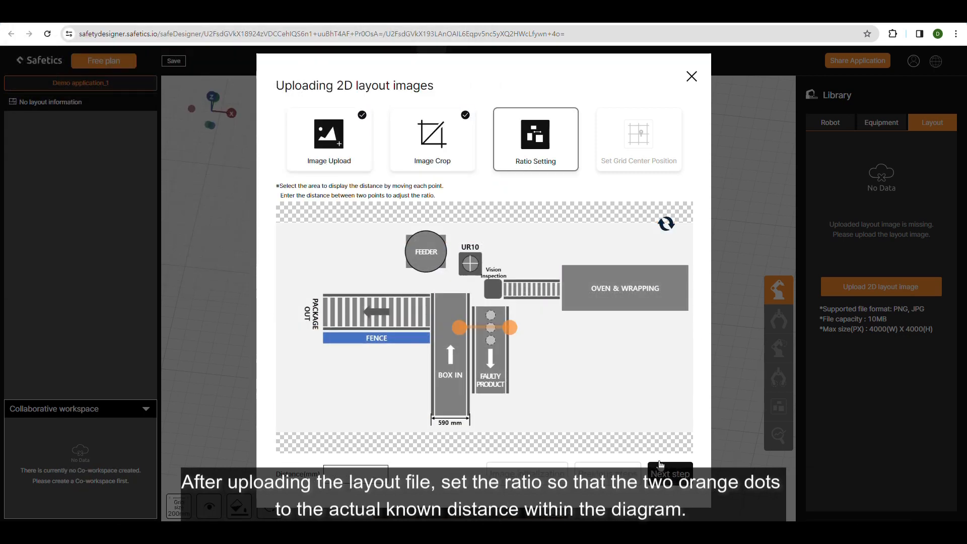
Set the layout ratio to 590 mm across the BOX IN width dimension and place the grid center on the UR10 symbol.
{"action": "left_click_drag", "start_coordinate": [459, 328], "coordinate": [431, 417]}
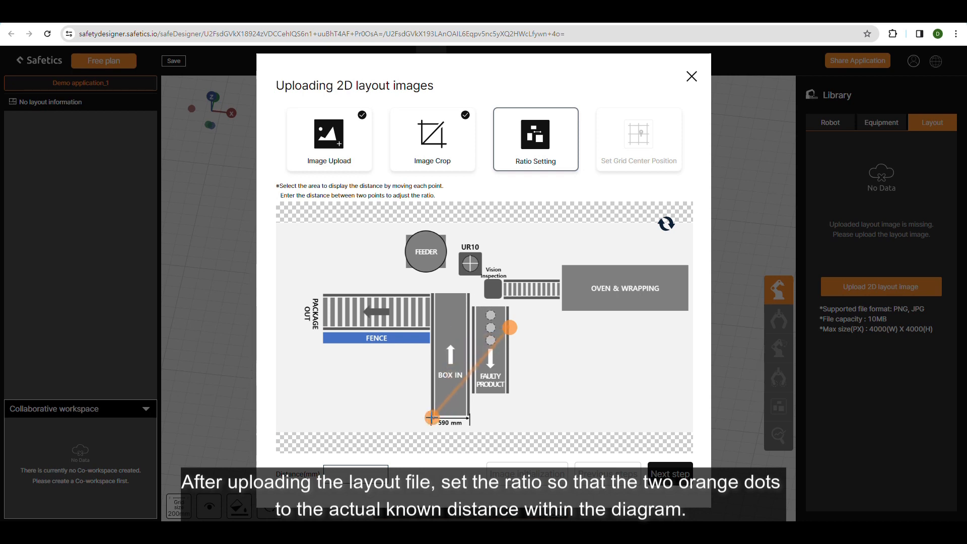
{"action": "left_click_drag", "start_coordinate": [510, 328], "coordinate": [470, 418]}
{"action": "left_click", "coordinate": [381, 474]}
{"action": "type", "text": "5"}
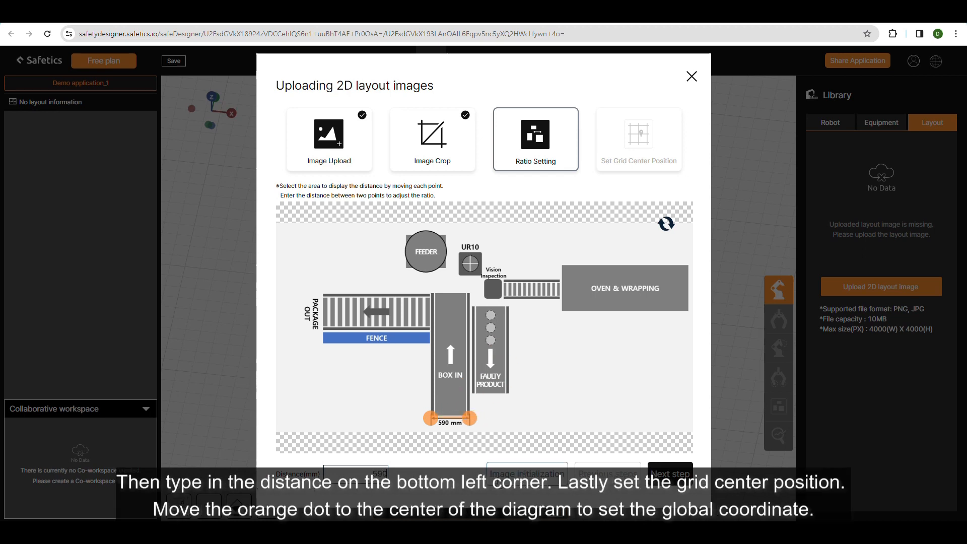
{"action": "type", "text": "90"}
{"action": "left_click", "coordinate": [670, 473]}
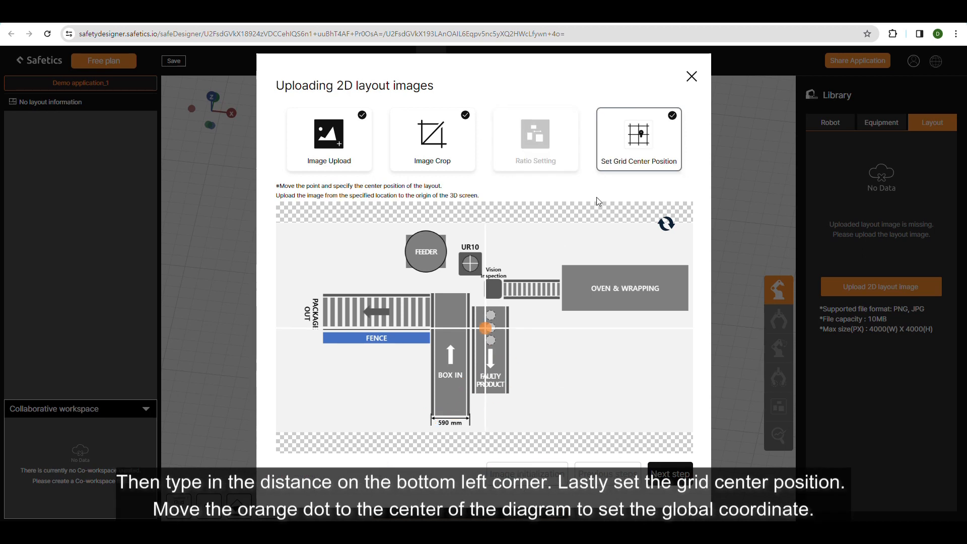
{"action": "left_click_drag", "start_coordinate": [485, 328], "coordinate": [470, 263]}
{"action": "left_click", "coordinate": [660, 477]}
Add a Logistics conveyor belt near the PACKAGE OUT area at about X -1665, Y -649 mm.
{"action": "left_click_drag", "start_coordinate": [571, 363], "coordinate": [578, 391]}
{"action": "right_click_drag", "start_coordinate": [591, 435], "coordinate": [584, 321]}
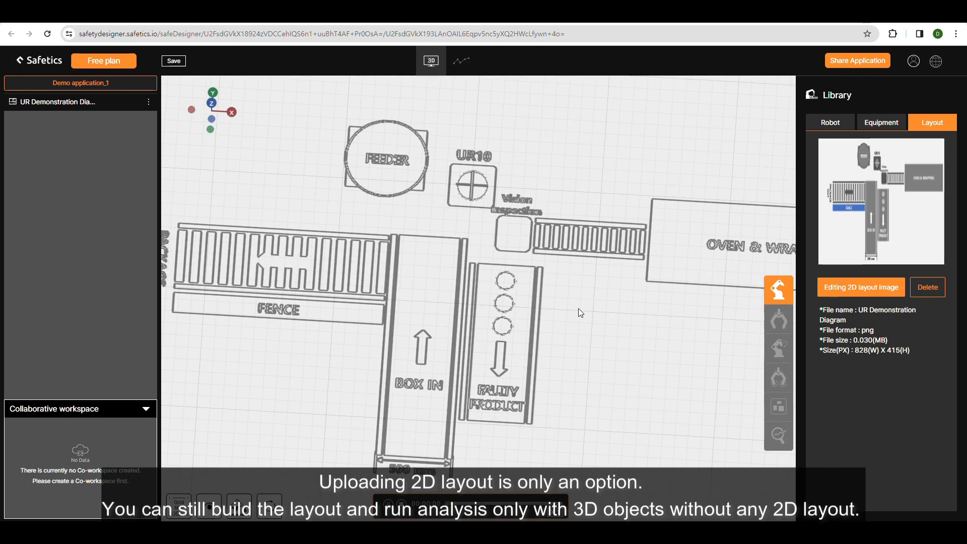
{"action": "right_click_drag", "start_coordinate": [578, 308], "coordinate": [559, 275]}
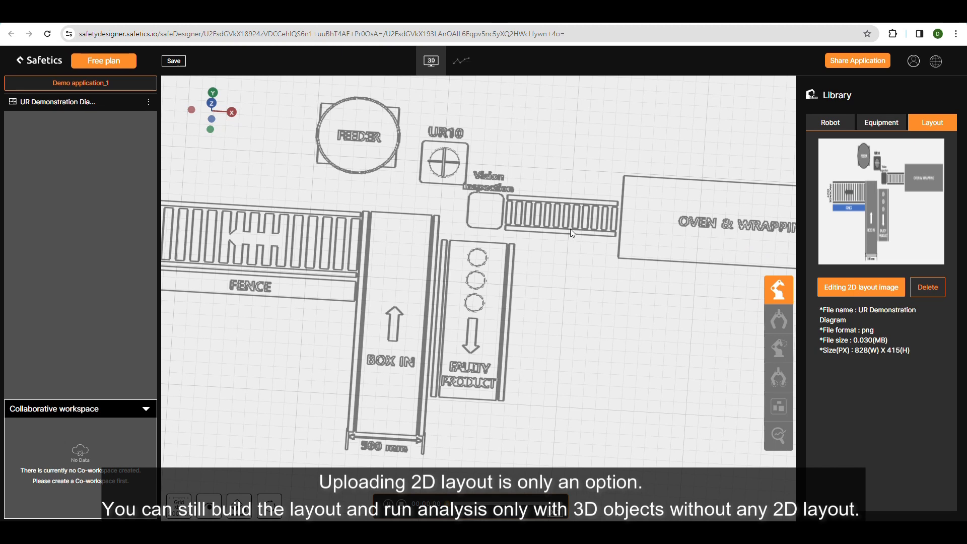
{"action": "mouse_move", "coordinate": [563, 240]}
{"action": "left_mouse_down"}
{"action": "mouse_move", "coordinate": [567, 261]}
{"action": "mouse_move", "coordinate": [560, 252]}
{"action": "left_mouse_up"}
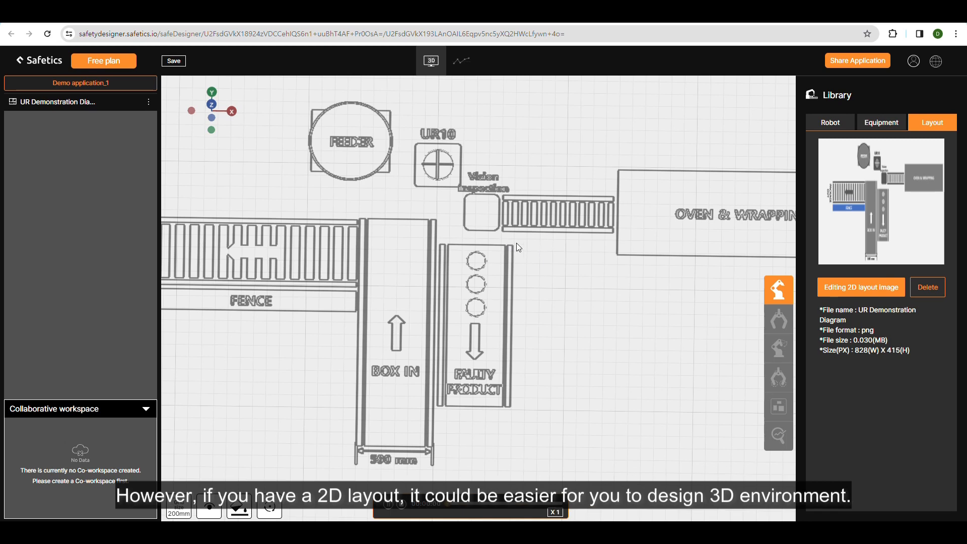
{"action": "left_click", "coordinate": [881, 122]}
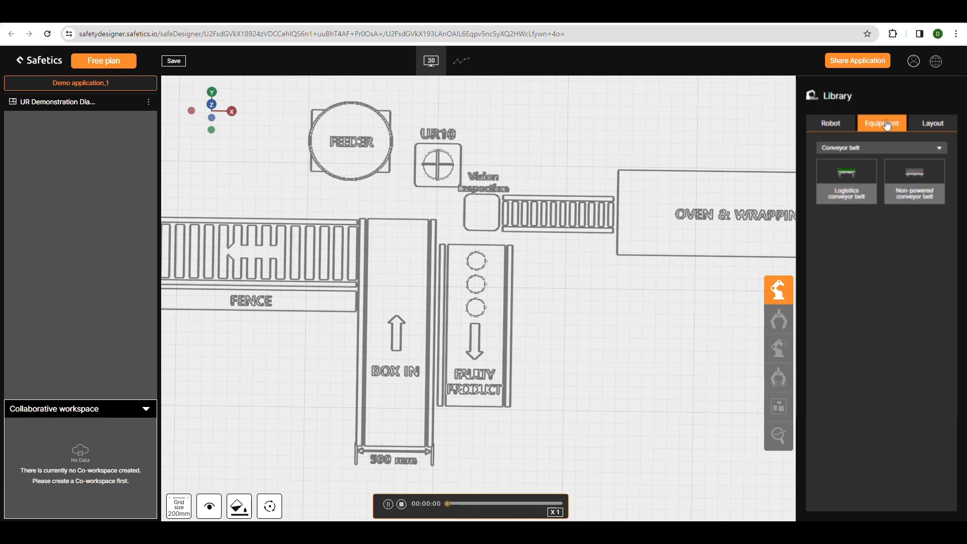
{"action": "left_click", "coordinate": [870, 149]}
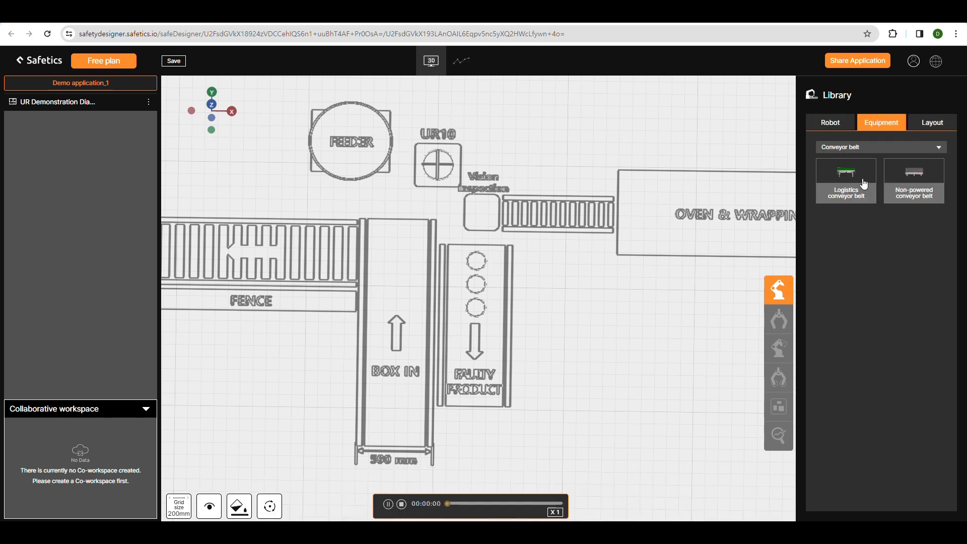
{"action": "left_click_drag", "start_coordinate": [862, 183], "coordinate": [210, 241]}
{"action": "right_click_drag", "start_coordinate": [550, 303], "coordinate": [676, 309]}
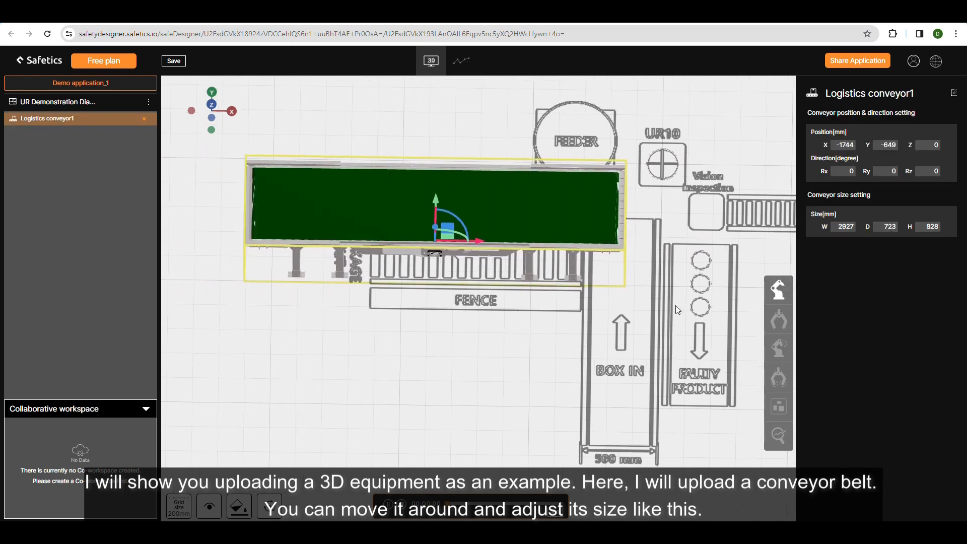
{"action": "mouse_move", "coordinate": [467, 243]}
{"action": "left_mouse_down"}
{"action": "mouse_move", "coordinate": [420, 243]}
{"action": "mouse_move", "coordinate": [483, 249]}
{"action": "left_mouse_up"}
Set the logistics conveyor's size to 1800 mm wide, 590 mm deep and 800 mm high.
{"action": "double_click", "coordinate": [853, 230]}
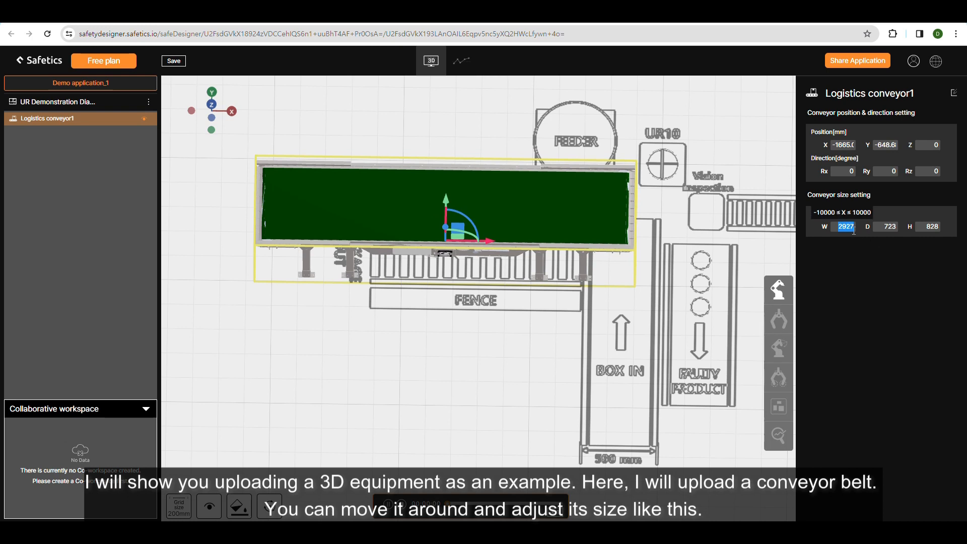
{"action": "type", "text": "1800"}
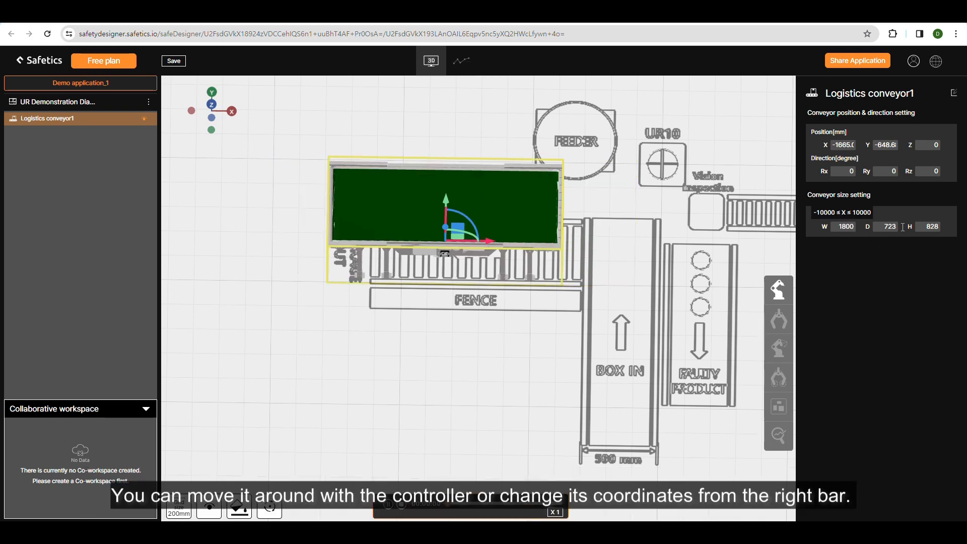
{"action": "key", "text": "Tab"}
{"action": "type", "text": "590"}
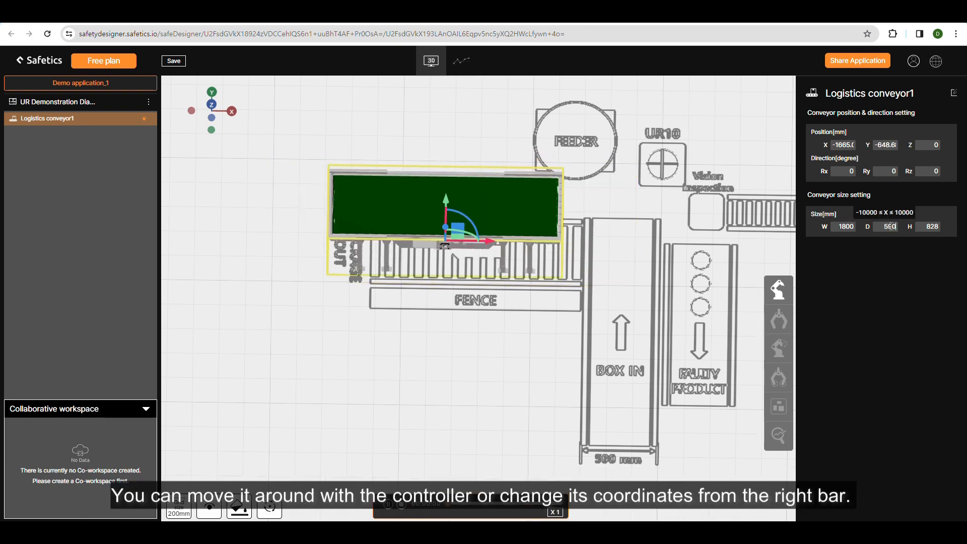
{"action": "key", "text": "Return"}
{"action": "double_click", "coordinate": [936, 226]}
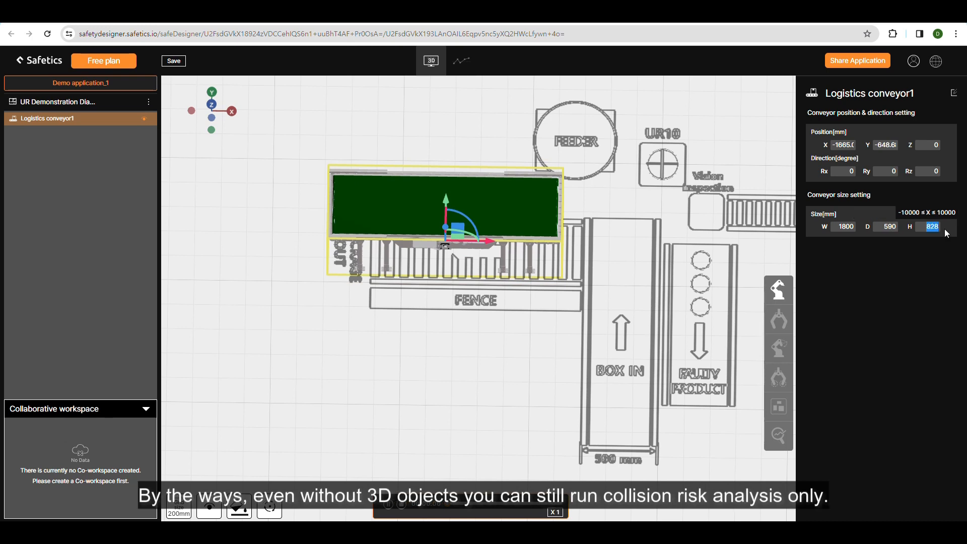
{"action": "type", "text": "800"}
Move the logistics conveyor onto the PACKAGE OUT outline, at about X -1431, Y -711 mm.
{"action": "left_click_drag", "start_coordinate": [484, 240], "coordinate": [524, 247]}
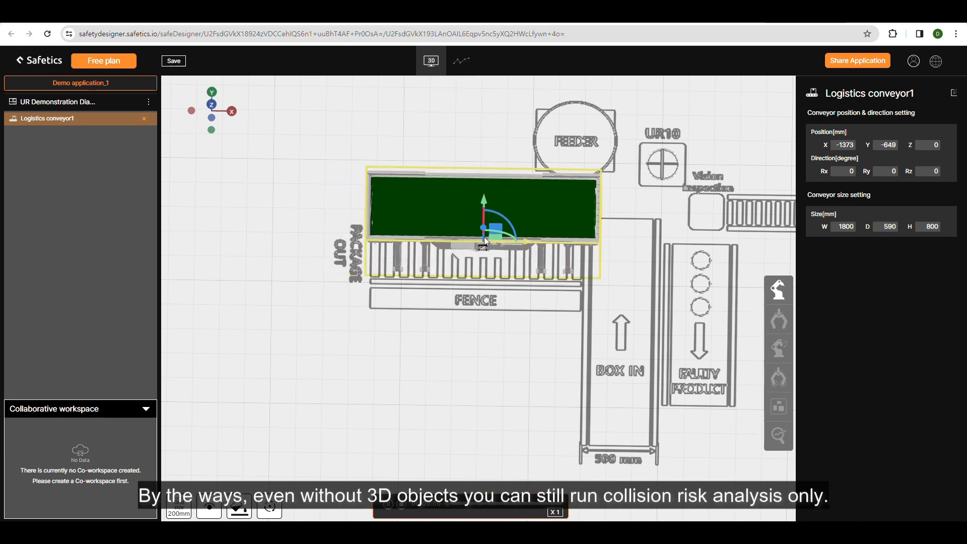
{"action": "left_click_drag", "start_coordinate": [485, 206], "coordinate": [516, 252]}
{"action": "left_click_drag", "start_coordinate": [530, 297], "coordinate": [530, 328]}
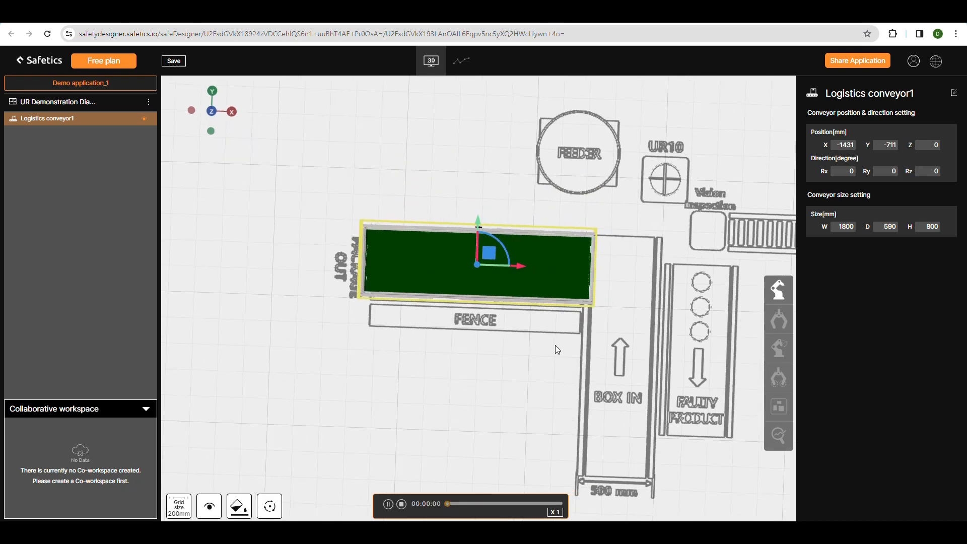
Add a second Logistics conveyor belt over the BOX IN area at about X -125, Y -1084 mm.
{"action": "right_click_drag", "start_coordinate": [555, 346], "coordinate": [468, 333]}
{"action": "left_click", "coordinate": [779, 289]}
{"action": "left_click", "coordinate": [881, 122]}
{"action": "left_click", "coordinate": [844, 178]}
{"action": "left_click", "coordinate": [546, 244]}
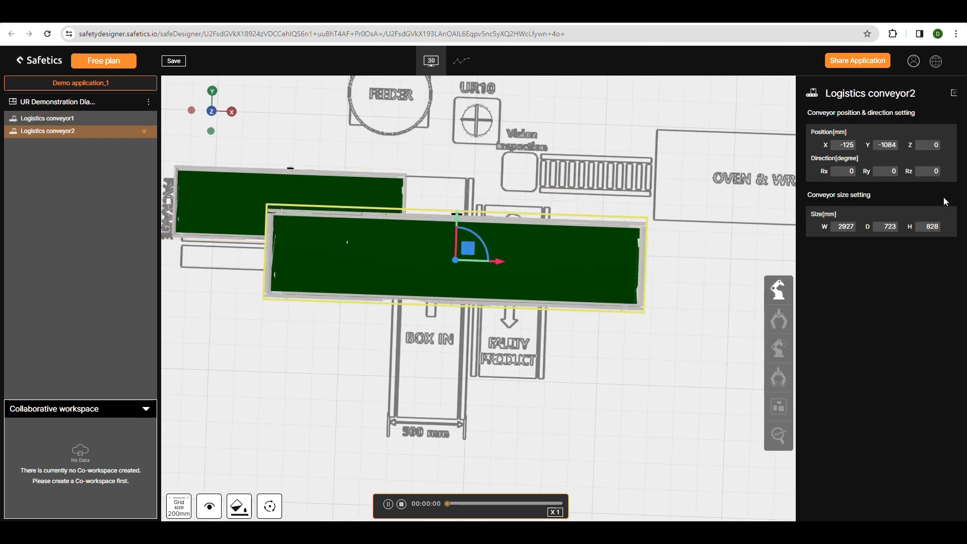
Add a Non-powered conveyor belt between Vision Inspection and OVEN & WRAPPING and set its depth to 300 mm.
{"action": "left_click", "coordinate": [779, 289]}
{"action": "left_click", "coordinate": [844, 178]}
{"action": "left_click", "coordinate": [554, 176]}
{"action": "left_click", "coordinate": [778, 290]}
{"action": "left_click", "coordinate": [889, 130]}
{"action": "left_click", "coordinate": [918, 179]}
{"action": "left_click", "coordinate": [431, 163]}
{"action": "double_click", "coordinate": [886, 227]}
{"action": "type", "text": "300"}
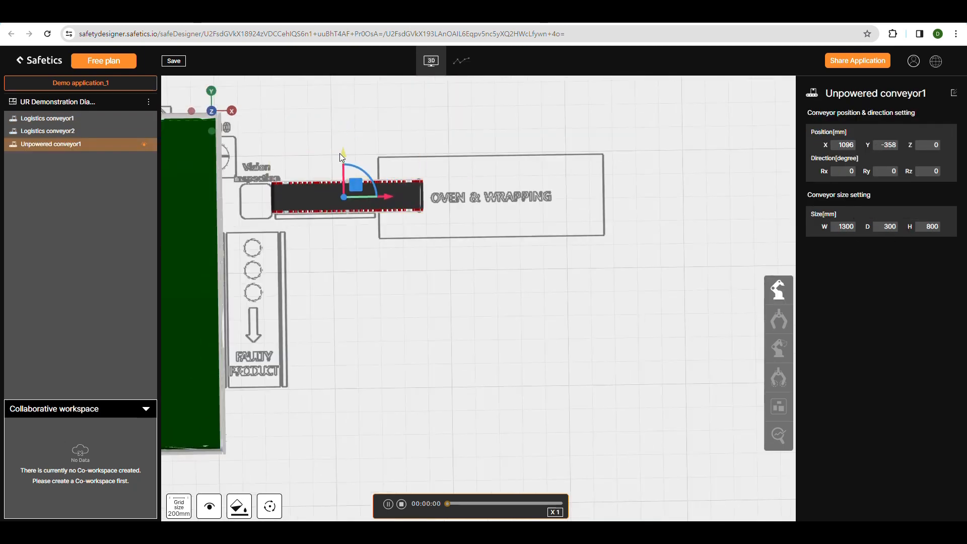
Add a Logistics conveyor belt over FAULTY PRODUCT at about X 338, Y -1514 mm, Rz 89°, sized 1250 mm wide and 590 mm deep.
{"action": "left_click", "coordinate": [779, 290]}
{"action": "left_click", "coordinate": [844, 178]}
{"action": "left_click", "coordinate": [435, 260]}
{"action": "left_click_drag", "start_coordinate": [367, 251], "coordinate": [420, 251]}
{"action": "double_click", "coordinate": [845, 226]}
{"action": "type", "text": "1300"}
{"action": "double_click", "coordinate": [887, 227]}
{"action": "type", "text": "600"}
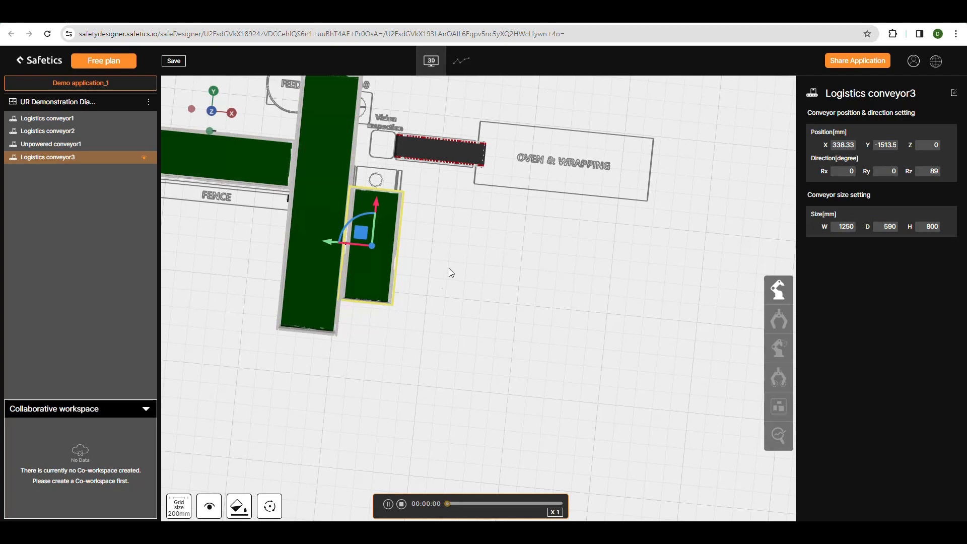
Set the BOX IN conveyor's width to 1900 mm and place it at about X -281, Y -1321 mm.
{"action": "left_click", "coordinate": [327, 211]}
{"action": "double_click", "coordinate": [845, 226]}
{"action": "type", "text": "1900"}
{"action": "left_click_drag", "start_coordinate": [493, 174], "coordinate": [494, 288]}
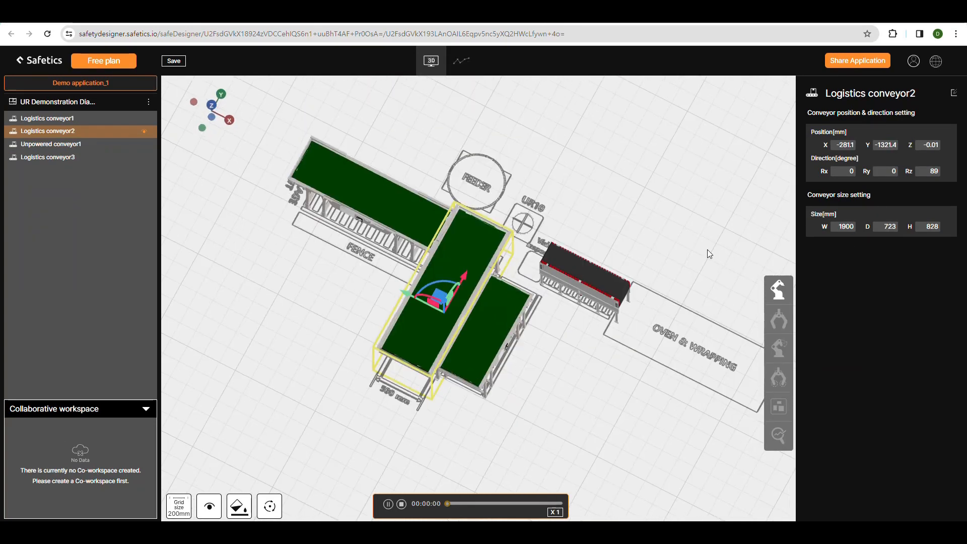
Choose Universal Robots as the cobot manufacturer and add a Cylindrical Stand on the UR10 outline at about X -32, Y 2 mm.
{"action": "left_click", "coordinate": [766, 299]}
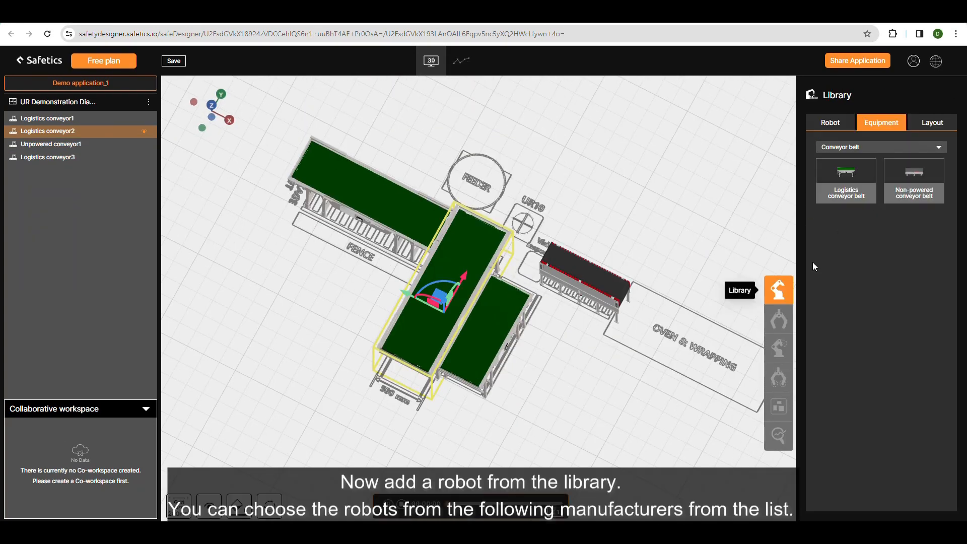
{"action": "left_click", "coordinate": [830, 123]}
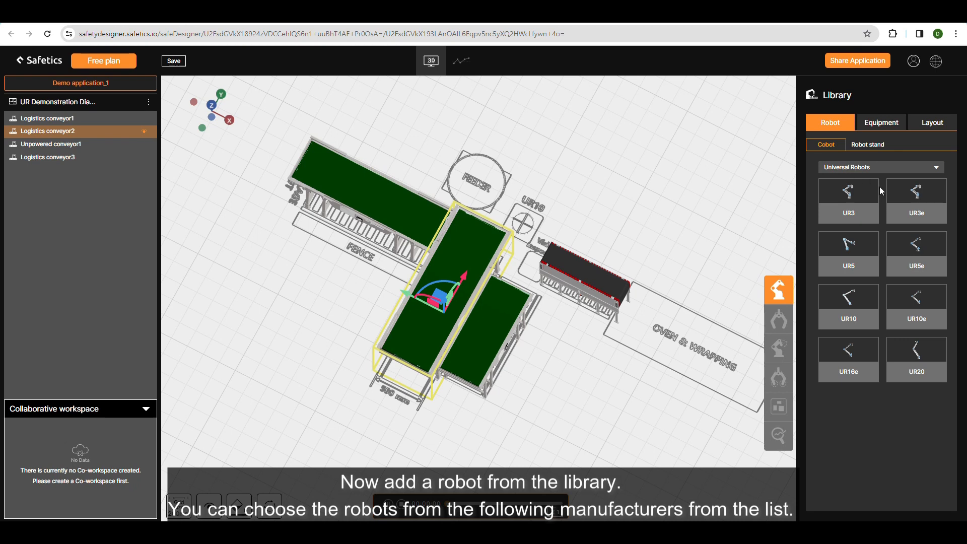
{"action": "left_click", "coordinate": [878, 166]}
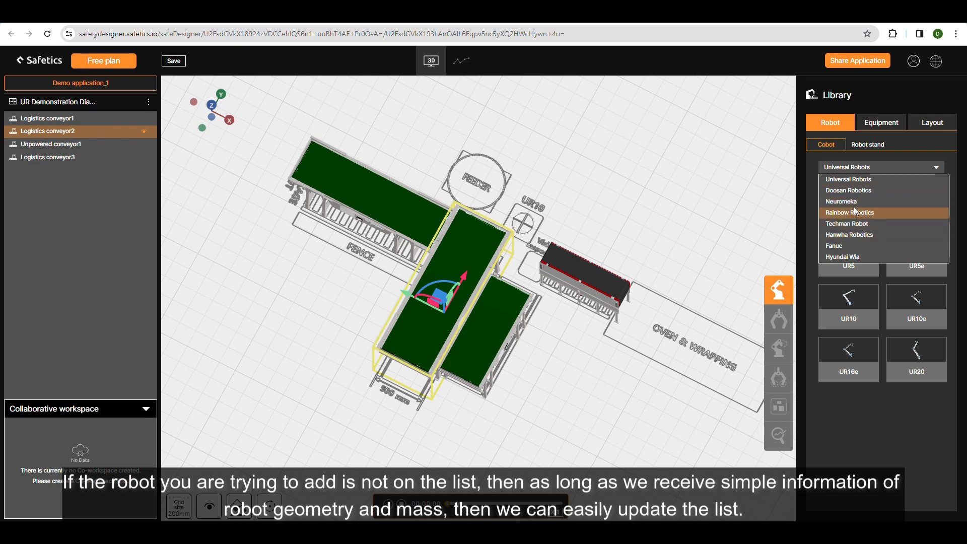
{"action": "left_click", "coordinate": [856, 180]}
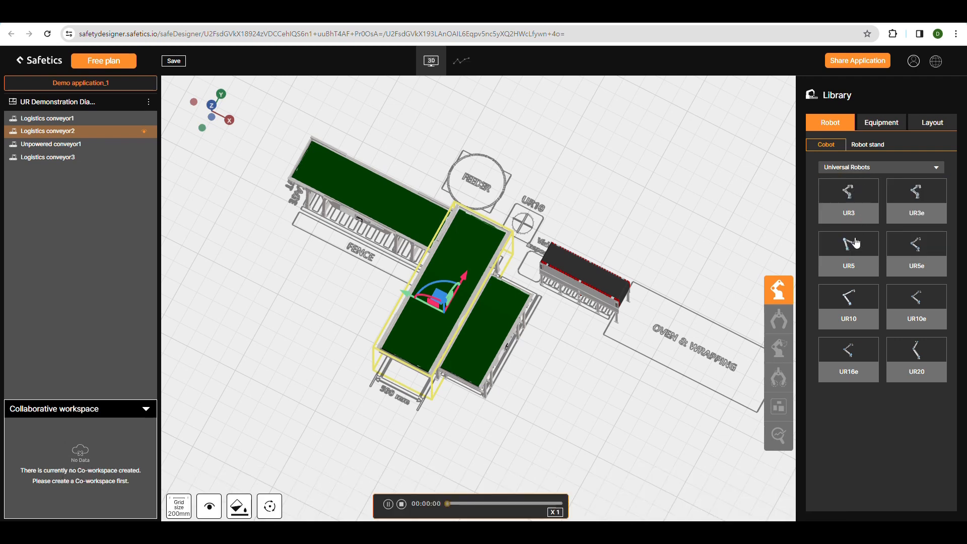
{"action": "left_click", "coordinate": [867, 145]}
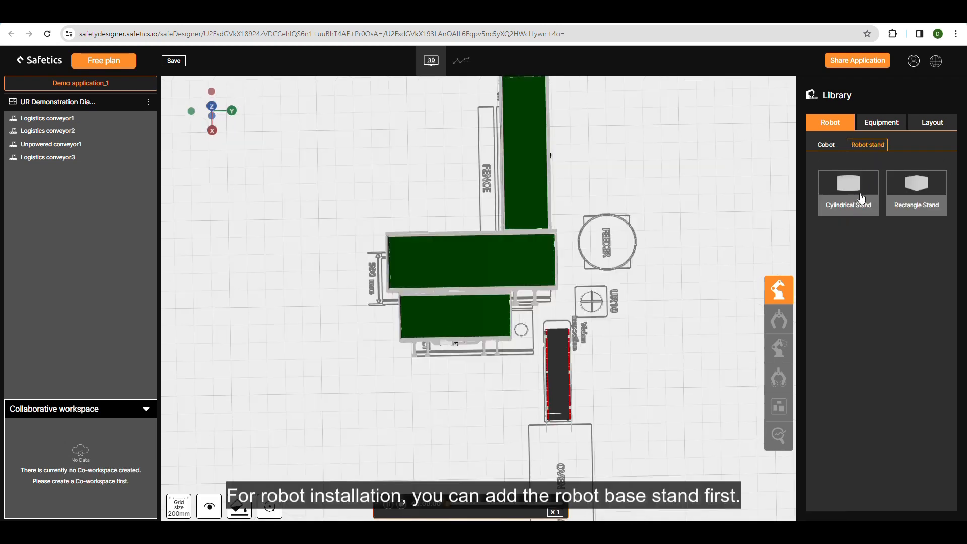
{"action": "left_click_drag", "start_coordinate": [862, 198], "coordinate": [591, 297]}
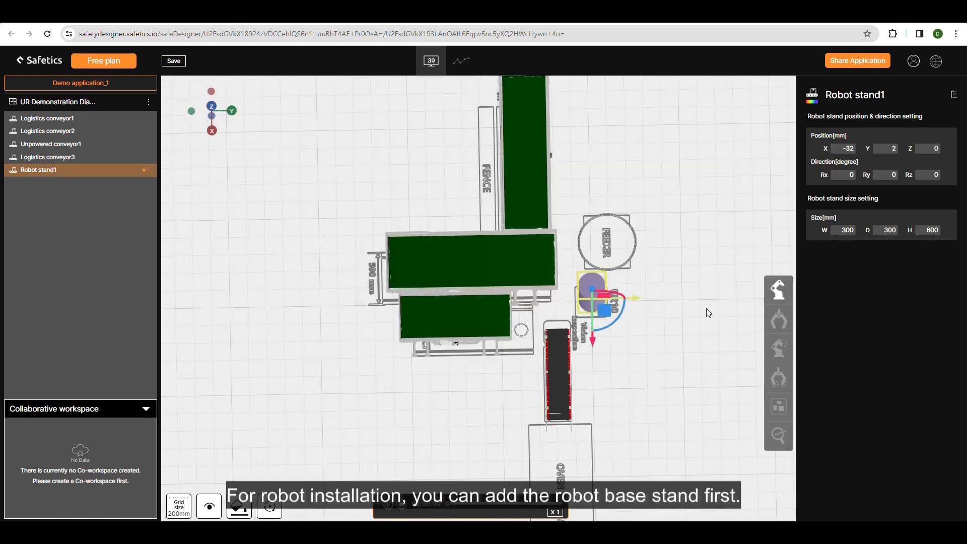
Create a UR10 named demorobot_1 with its serial number and installation location Korea, and place it on the stand at X -28, Y -9, Z 500 mm.
{"action": "left_click", "coordinate": [778, 290]}
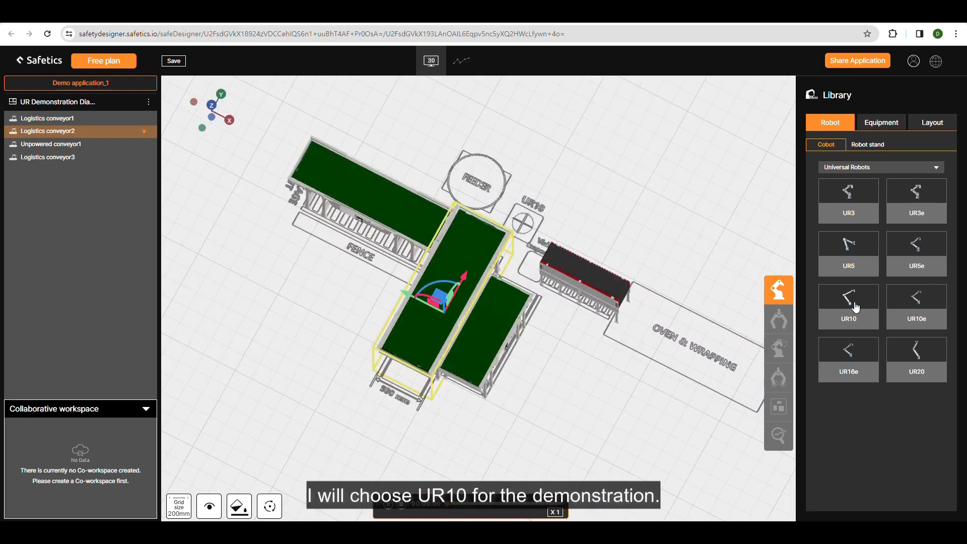
{"action": "left_click_drag", "start_coordinate": [853, 311], "coordinate": [608, 261]}
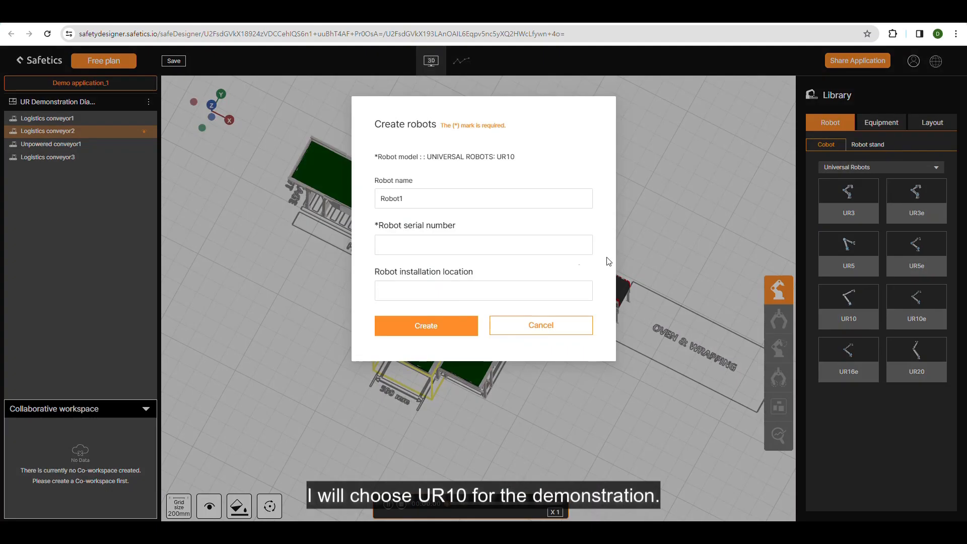
{"action": "double_click", "coordinate": [467, 191]}
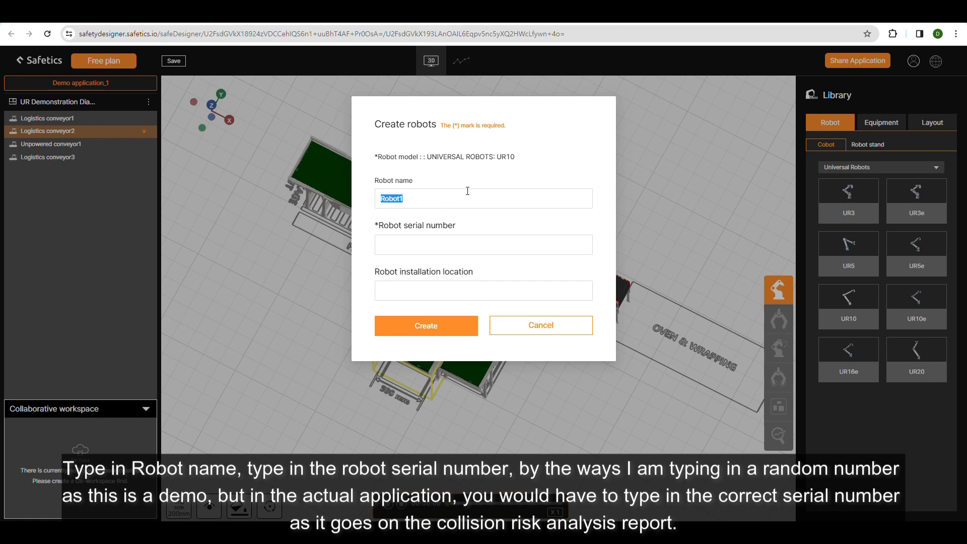
{"action": "type", "text": "deomor"}
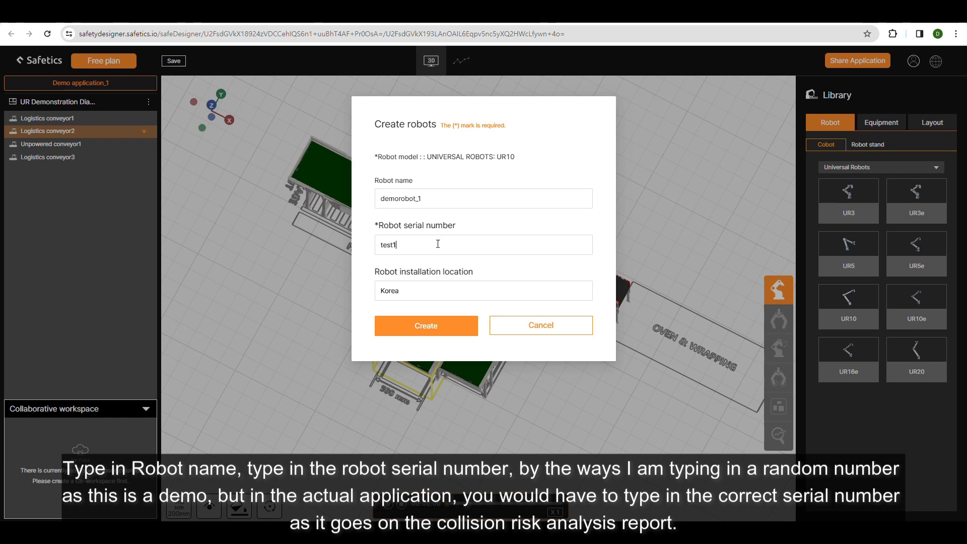
{"action": "left_click_drag", "start_coordinate": [442, 245], "coordinate": [353, 244]}
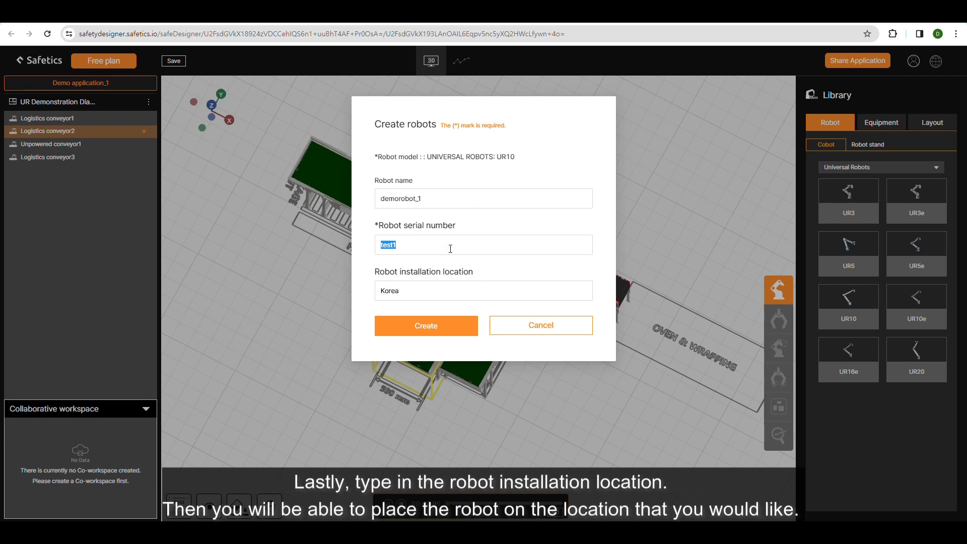
{"action": "left_click", "coordinate": [445, 282]}
{"action": "left_click", "coordinate": [426, 326]}
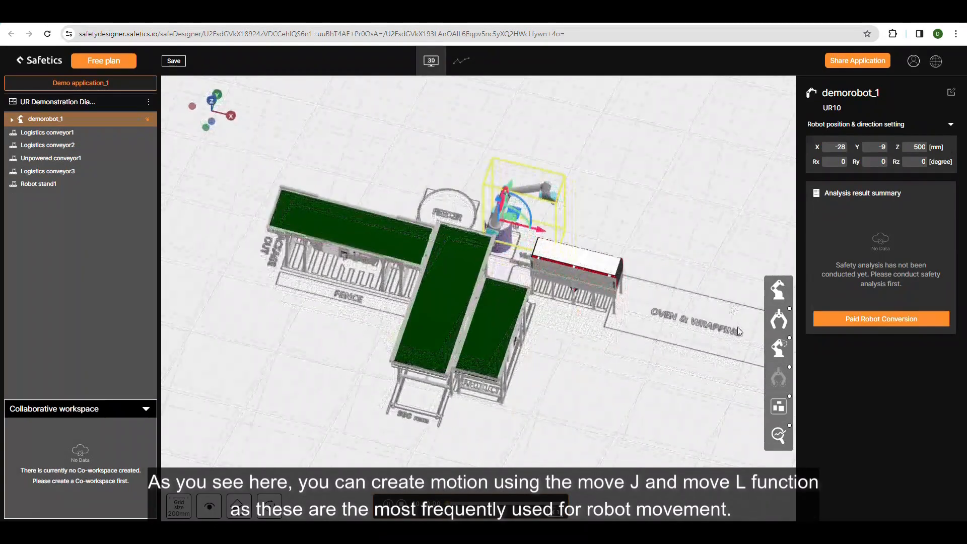
Hand-guide the robot over the unpowered conveyor and create a Move J waypoint at about X 811, Y -417, Z 337 mm.
{"action": "left_click", "coordinate": [782, 352]}
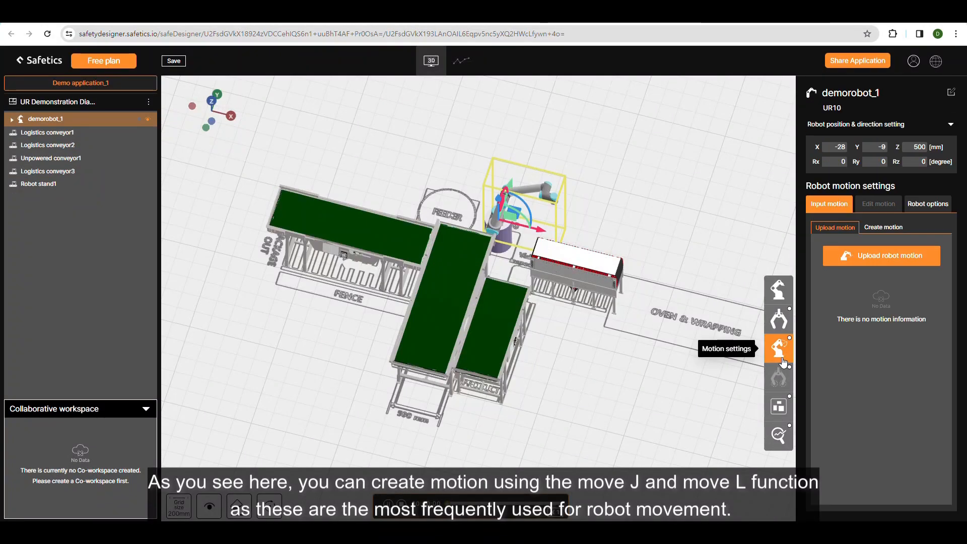
{"action": "left_click", "coordinate": [885, 228]}
{"action": "left_click", "coordinate": [878, 445]}
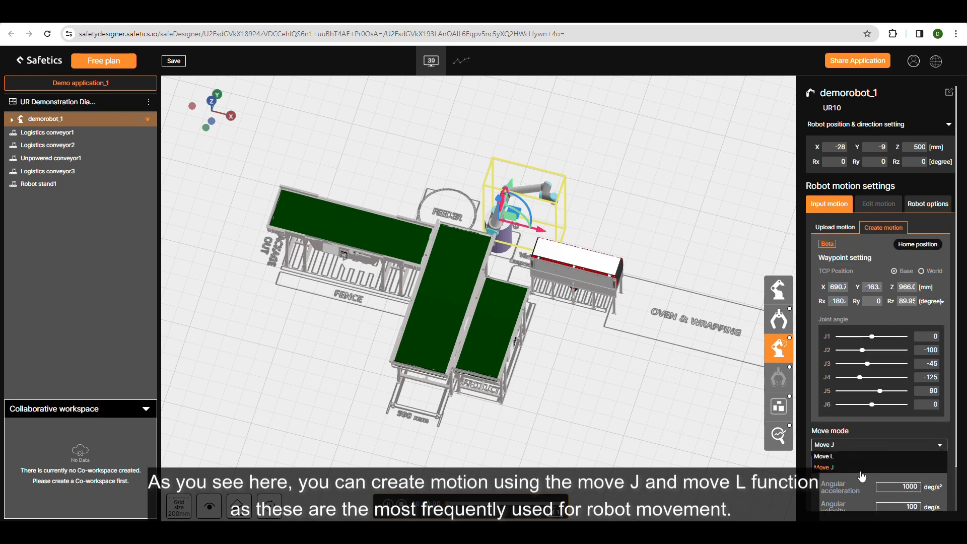
{"action": "right_click", "coordinate": [529, 191]}
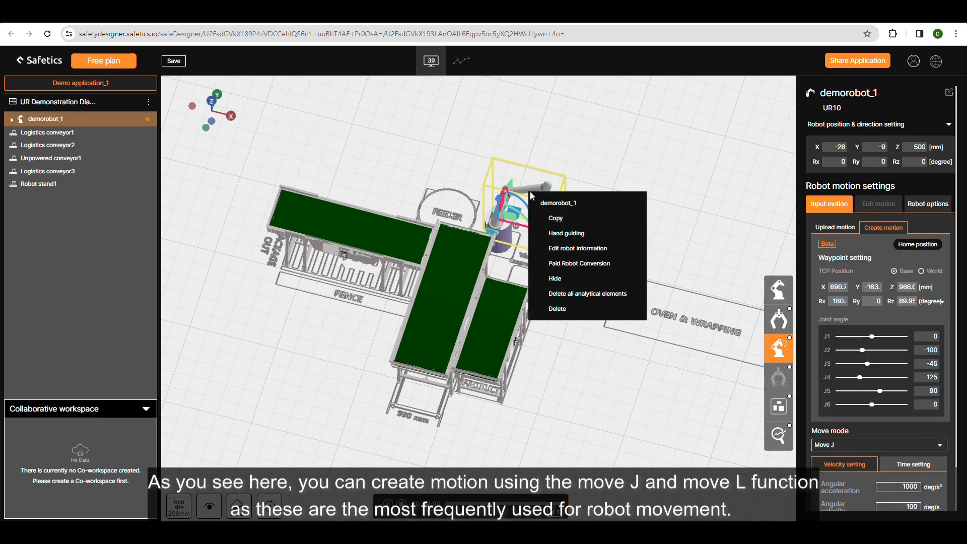
{"action": "left_click", "coordinate": [566, 234]}
{"action": "left_click_drag", "start_coordinate": [550, 202], "coordinate": [522, 239]}
{"action": "scroll", "coordinate": [561, 237], "scroll_direction": "up", "scroll_amount": 5}
{"action": "scroll", "coordinate": [856, 432], "scroll_direction": "down", "scroll_amount": 2}
{"action": "left_click", "coordinate": [879, 496]}
Move the robot's TCP over the BOX IN conveyor and create a second waypoint at about X -229, Y -817, Z 383 mm.
{"action": "left_click_drag", "start_coordinate": [442, 257], "coordinate": [479, 246]}
{"action": "right_click_drag", "start_coordinate": [479, 246], "coordinate": [531, 270]}
{"action": "left_click_drag", "start_coordinate": [530, 270], "coordinate": [325, 278]}
{"action": "left_click", "coordinate": [879, 496]}
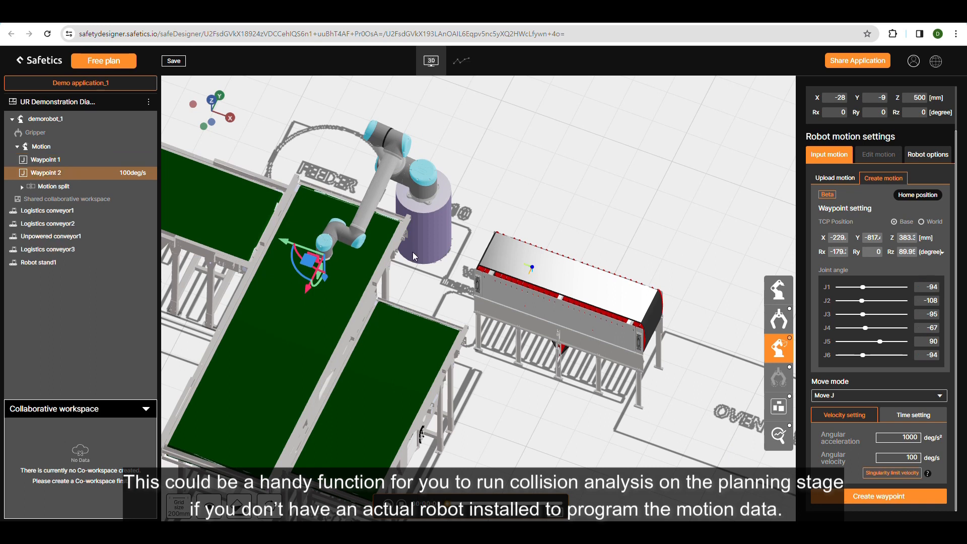
Move the robot's TCP over the PACKAGE OUT conveyor and create a third waypoint at about X -844, Y -750, Z 266 mm.
{"action": "left_click_drag", "start_coordinate": [509, 302], "coordinate": [532, 308]}
{"action": "right_click_drag", "start_coordinate": [453, 302], "coordinate": [574, 297]}
{"action": "right_click_drag", "start_coordinate": [407, 301], "coordinate": [440, 336]}
{"action": "left_click_drag", "start_coordinate": [487, 297], "coordinate": [393, 311]}
{"action": "left_click", "coordinate": [878, 496]}
Play back the robot motion through the three created waypoints and watch it from above the cell.
{"action": "scroll", "coordinate": [495, 140], "scroll_direction": "down", "scroll_amount": 4}
{"action": "right_click_drag", "start_coordinate": [649, 312], "coordinate": [671, 363]}
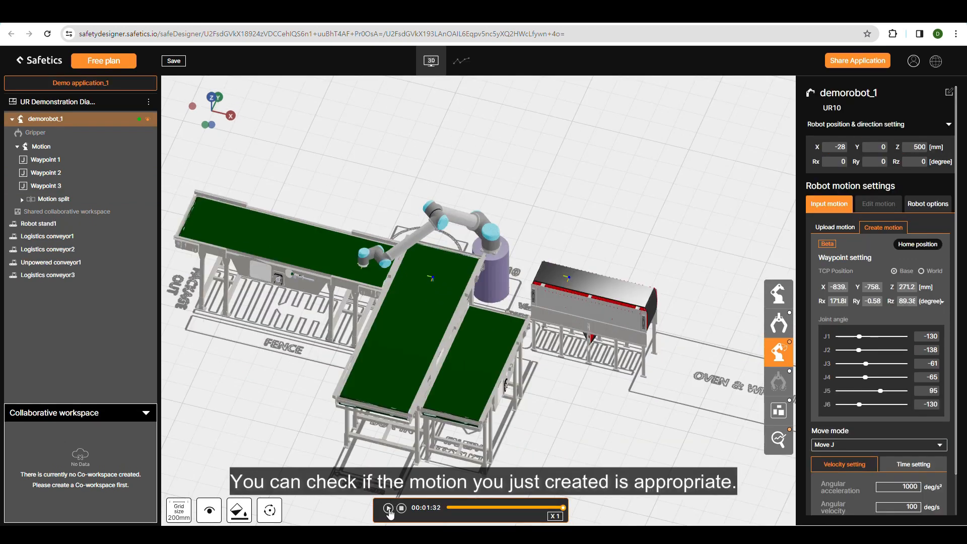
{"action": "left_click", "coordinate": [388, 508]}
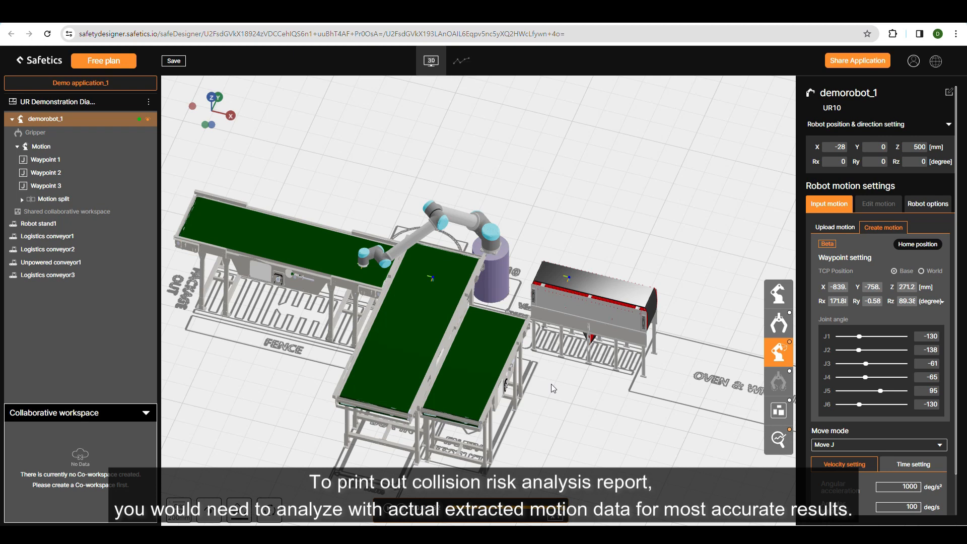
Delete all three waypoints from demorobot_1's motion.
{"action": "left_click", "coordinate": [41, 160]}
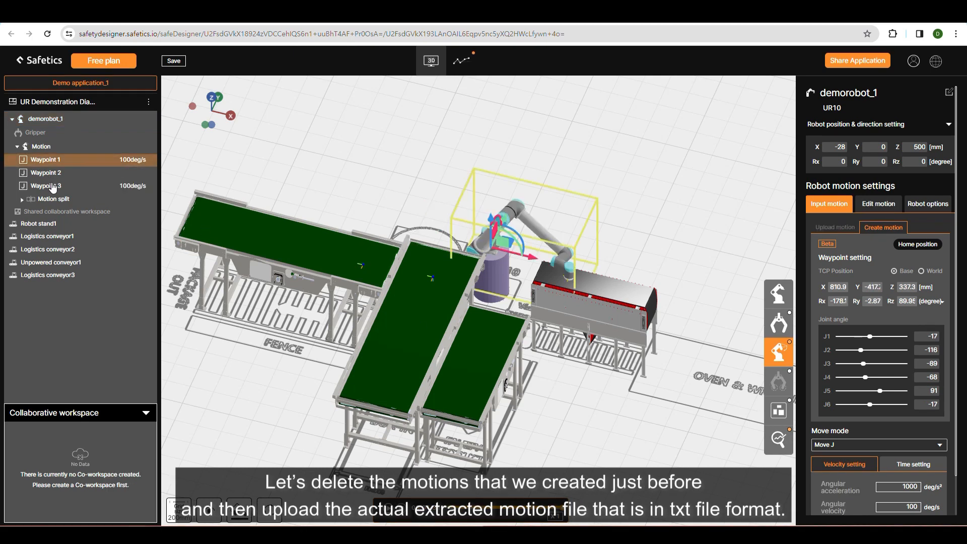
{"action": "left_click", "coordinate": [53, 186], "text": "shift"}
{"action": "right_click", "coordinate": [53, 185]}
{"action": "left_click", "coordinate": [80, 195]}
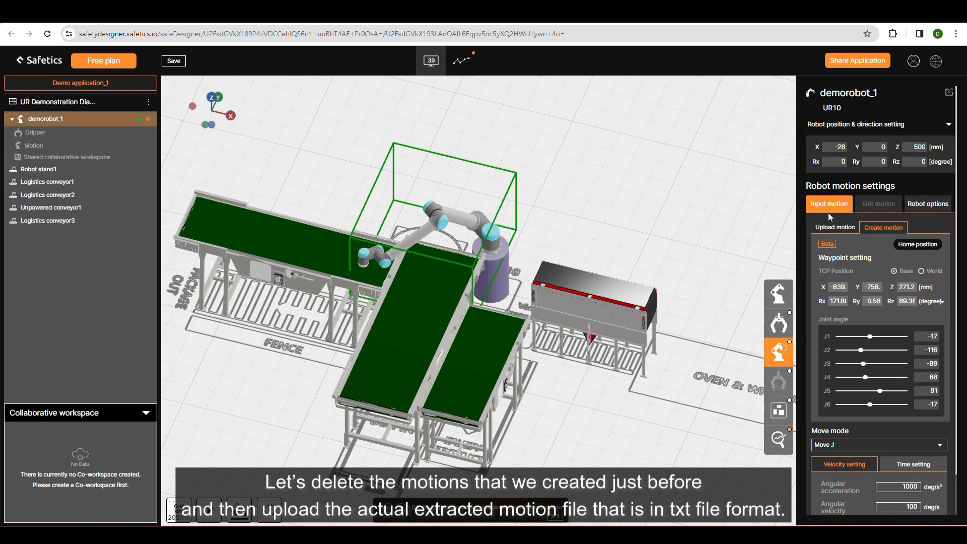
Upload the extracted motion file UR10_MotionInfo.txt to demorobot_1 and play the motion back.
{"action": "left_click", "coordinate": [830, 229]}
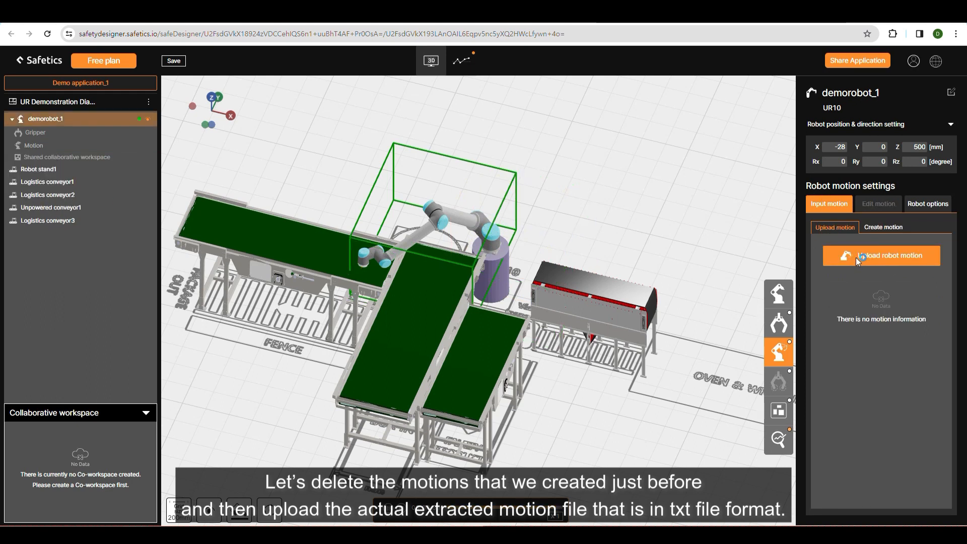
{"action": "left_click", "coordinate": [859, 257]}
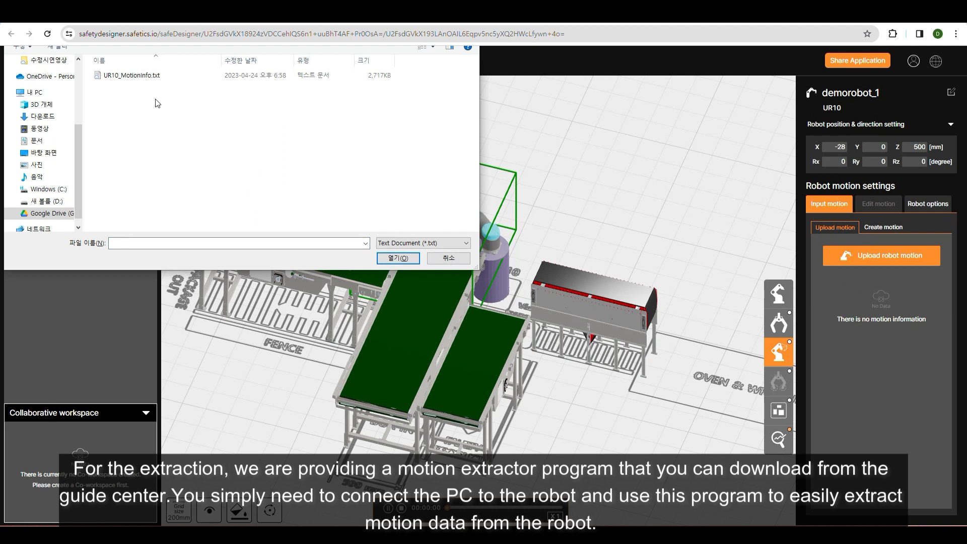
{"action": "double_click", "coordinate": [151, 76]}
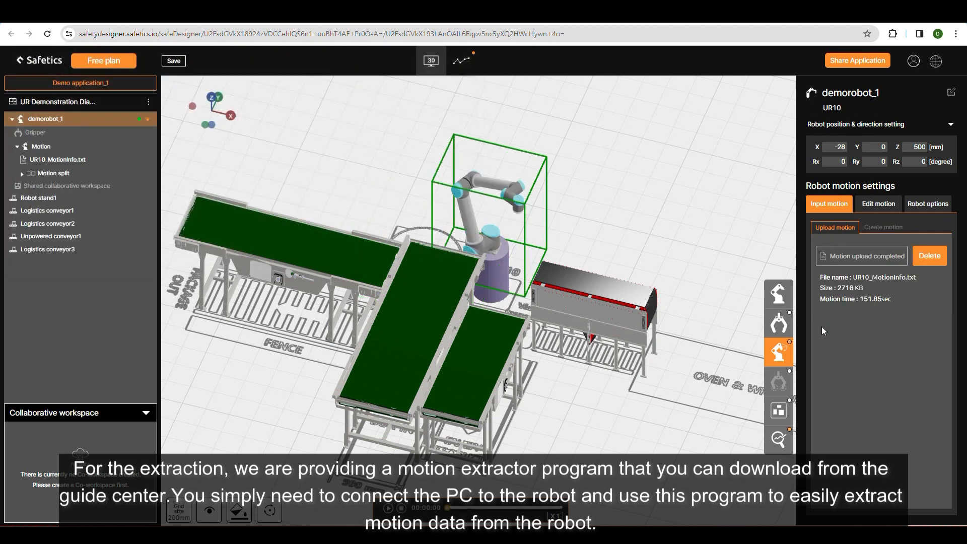
{"action": "left_click", "coordinate": [389, 508]}
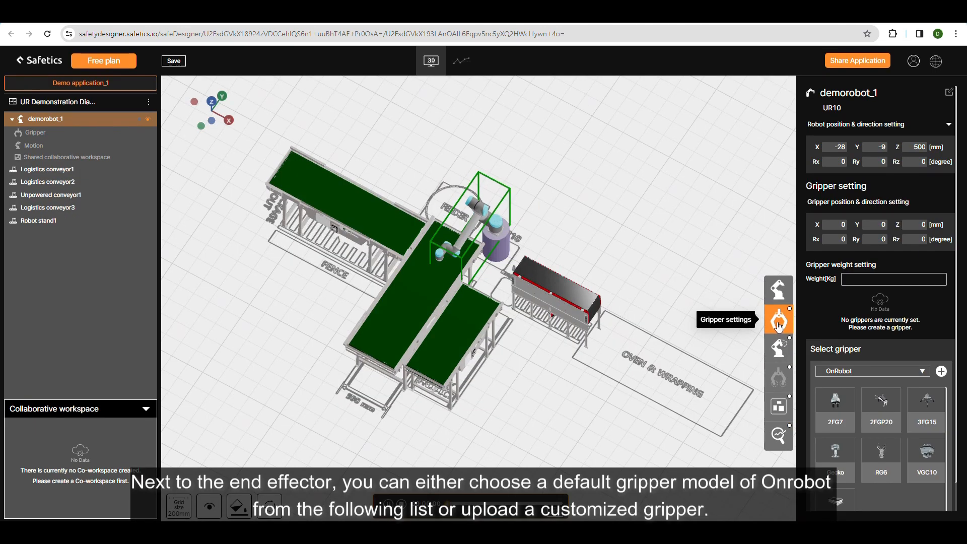
Upload the custom gripper model UR Demonstration stl.STL and attach it to demorobot_1.
{"action": "scroll", "coordinate": [924, 431], "scroll_direction": "down", "scroll_amount": 1}
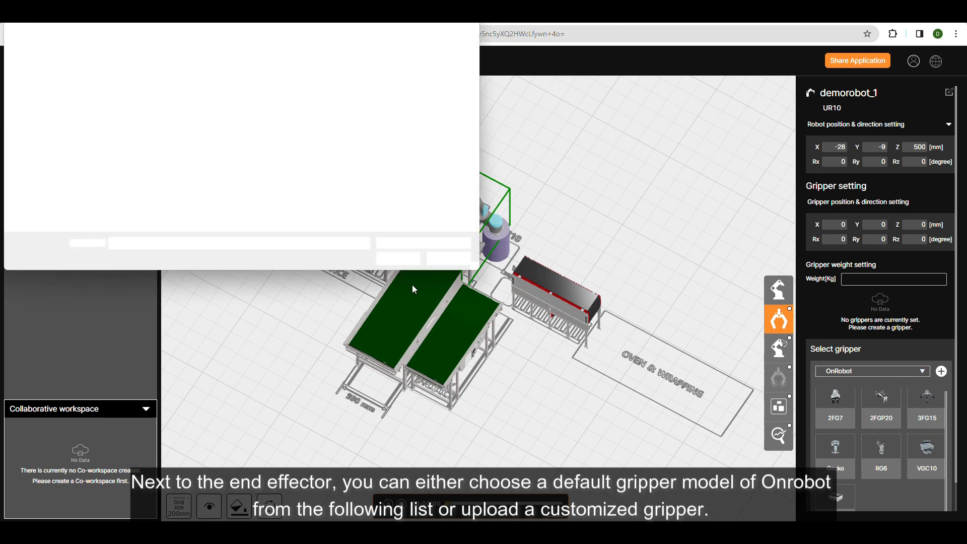
{"action": "double_click", "coordinate": [289, 110]}
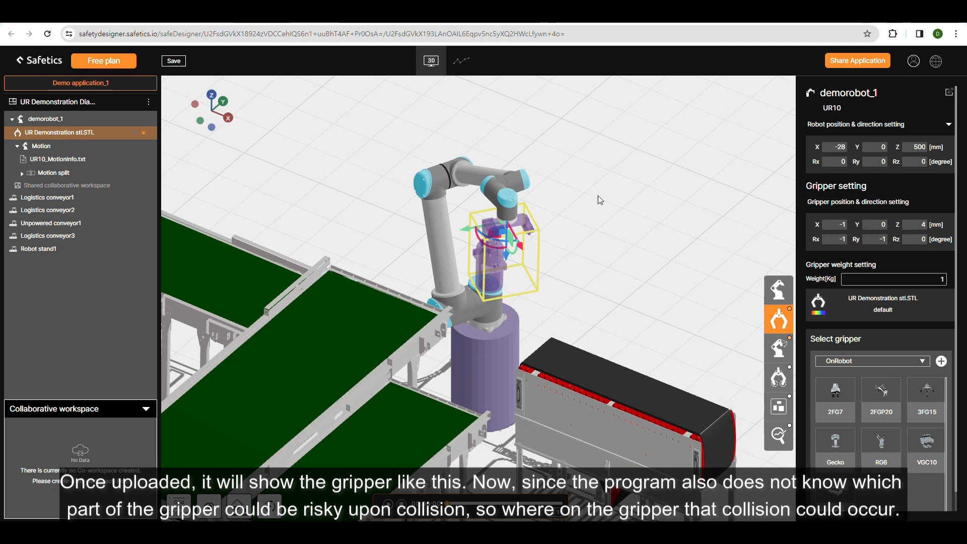
{"action": "scroll", "coordinate": [569, 221], "scroll_direction": "up", "scroll_amount": 5}
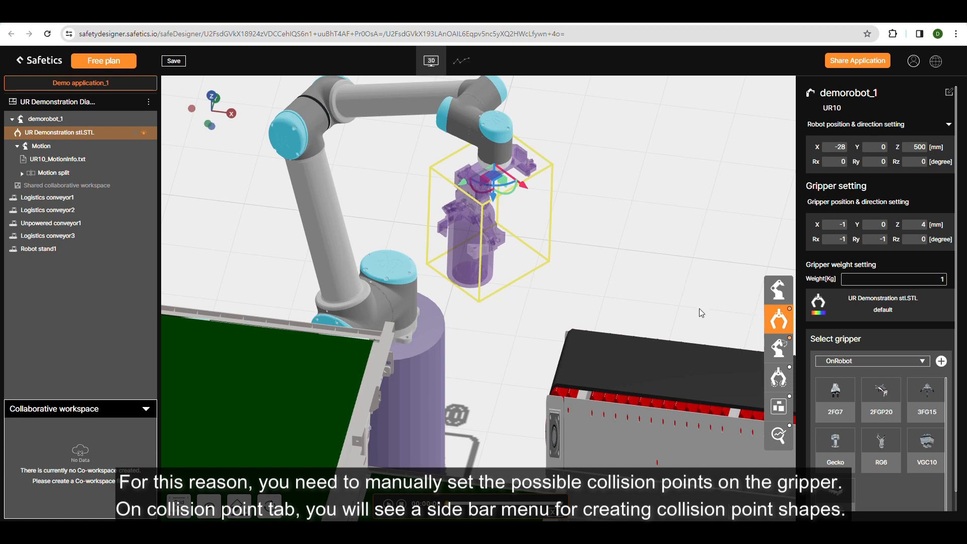
Create a Cylinder collision point on the gripper's lower end at about X 46, Y 114, Z 301 mm, and turn off Create on gripper.
{"action": "left_click", "coordinate": [779, 378]}
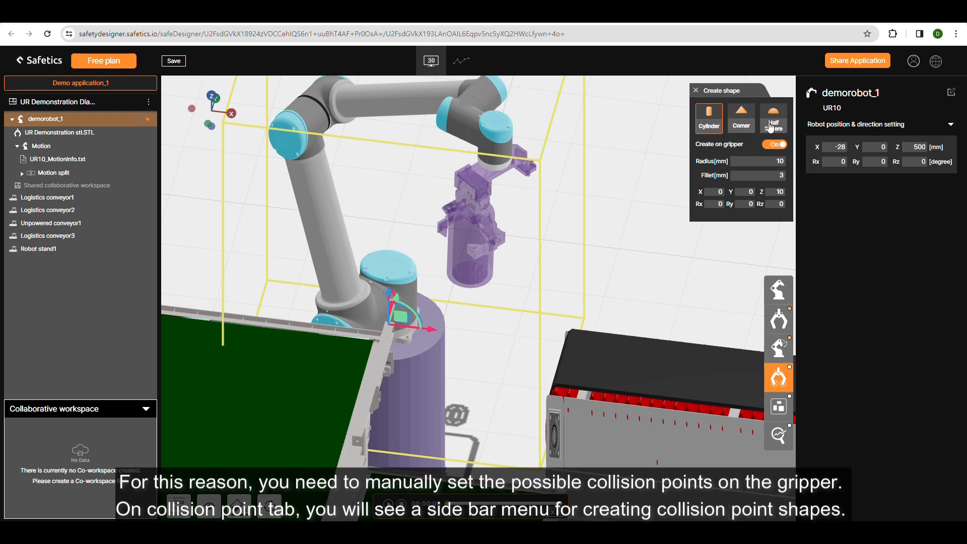
{"action": "scroll", "coordinate": [479, 272], "scroll_direction": "up", "scroll_amount": 5}
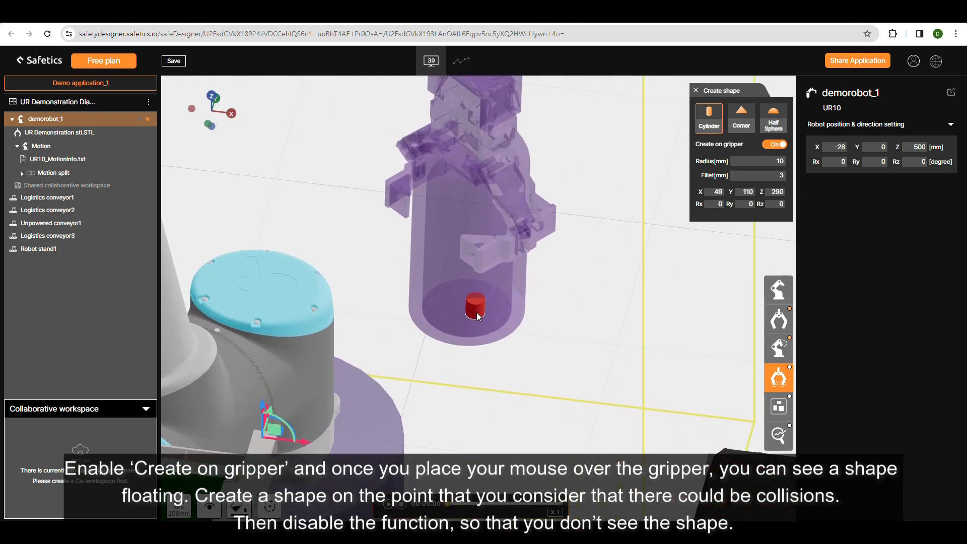
{"action": "scroll", "coordinate": [477, 313], "scroll_direction": "up", "scroll_amount": 2}
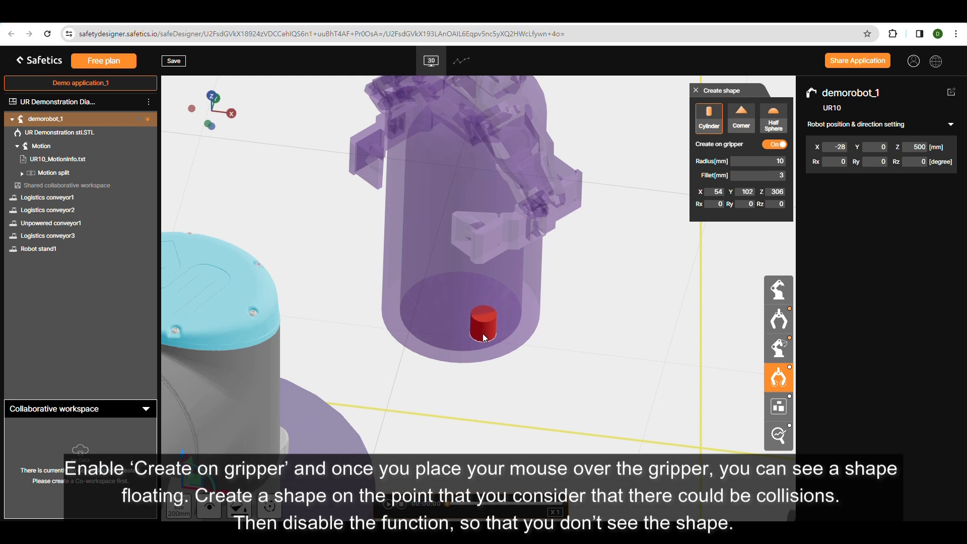
{"action": "left_click", "coordinate": [464, 333]}
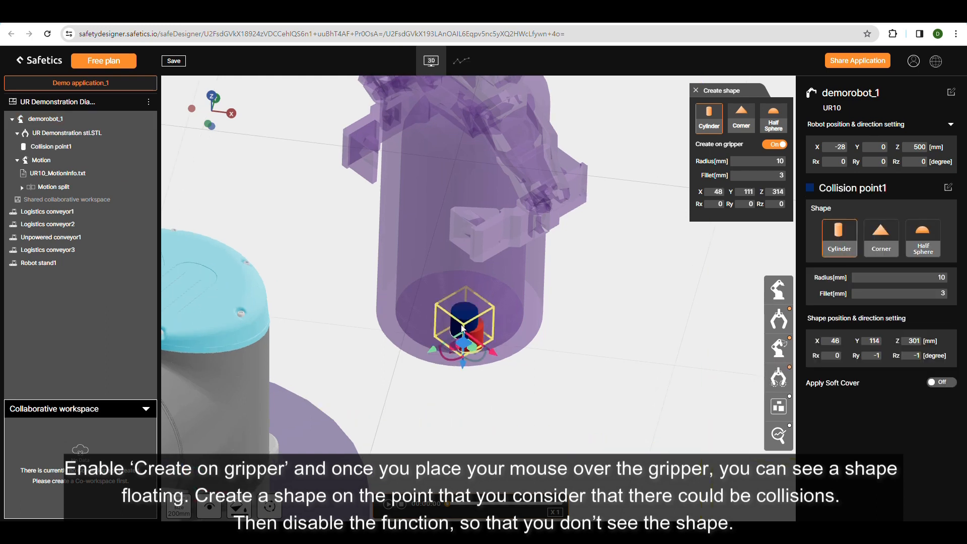
{"action": "left_click", "coordinate": [777, 146]}
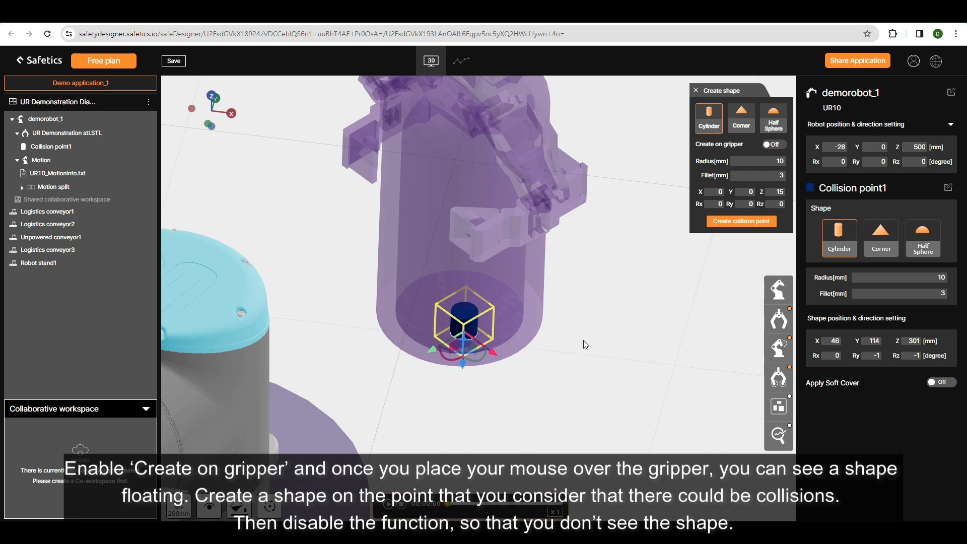
Set the radius of Collision point1 to 61 mm.
{"action": "double_click", "coordinate": [940, 277]}
{"action": "double_click", "coordinate": [938, 292]}
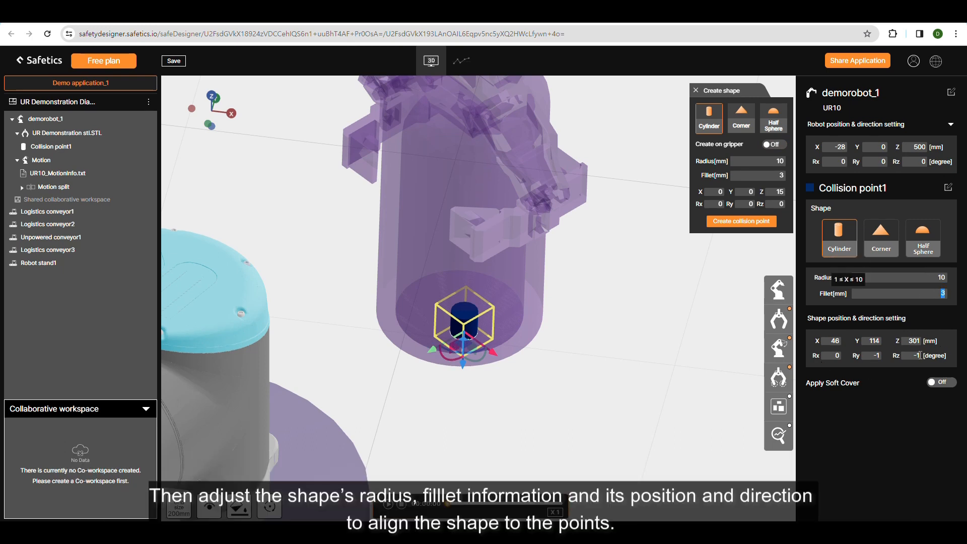
{"action": "double_click", "coordinate": [947, 277]}
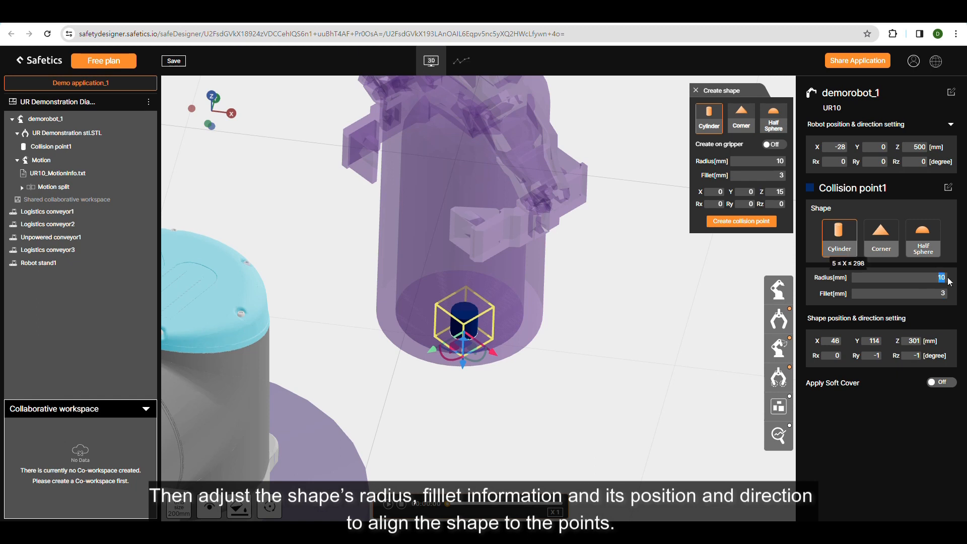
{"action": "type", "text": "61"}
Position Collision point1 at X -1, Y 75, Z 335 mm on the gripper's lower end.
{"action": "double_click", "coordinate": [840, 339]}
{"action": "type", "text": "-1"}
{"action": "double_click", "coordinate": [877, 341]}
{"action": "type", "text": "75"}
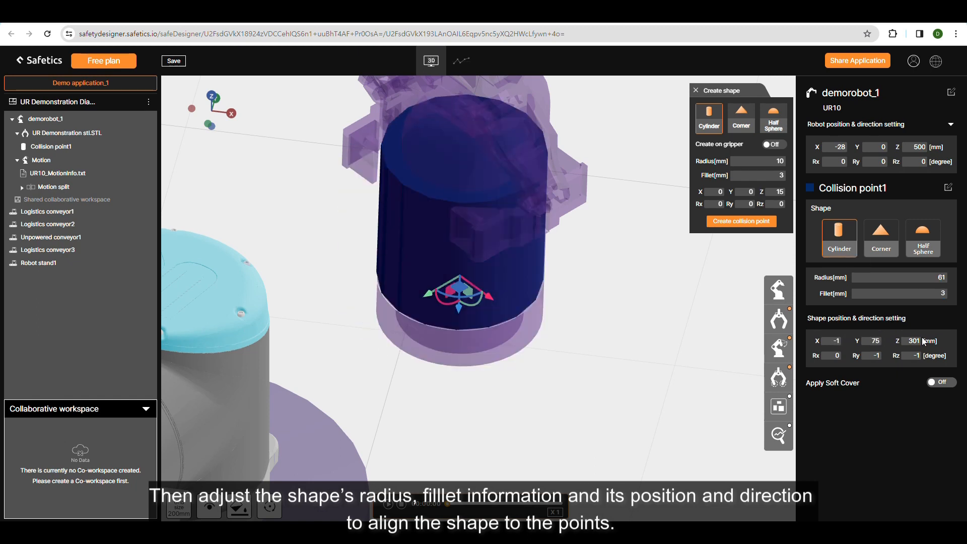
{"action": "double_click", "coordinate": [921, 340]}
{"action": "type", "text": "335"}
{"action": "scroll", "coordinate": [497, 318], "scroll_direction": "up", "scroll_amount": 5}
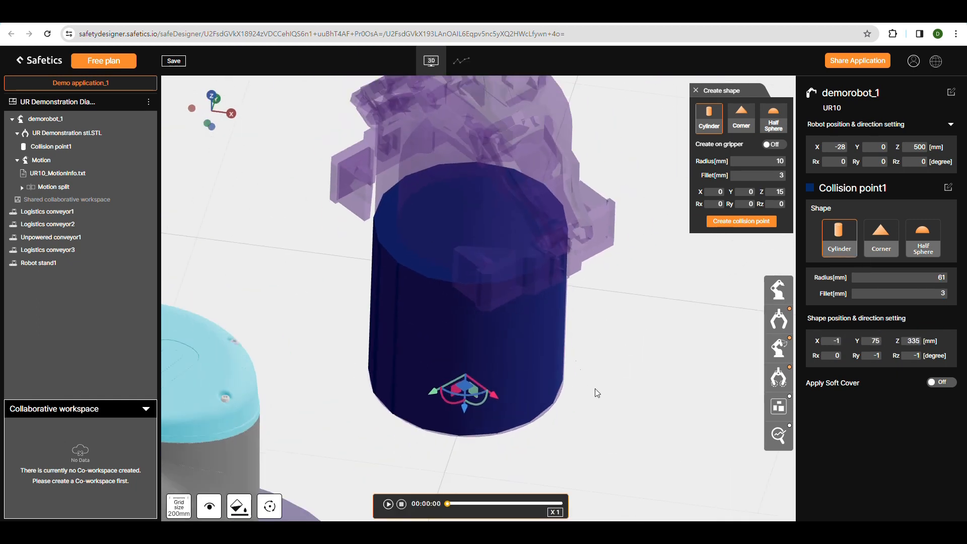
Draw a rectangular collaborative workspace of about 646 by 977 mm over the upper part of the long central conveyor.
{"action": "left_click_drag", "start_coordinate": [583, 410], "coordinate": [636, 461]}
{"action": "scroll", "coordinate": [637, 461], "scroll_direction": "down", "scroll_amount": 8}
{"action": "scroll", "coordinate": [589, 369], "scroll_direction": "down", "scroll_amount": 3}
{"action": "left_click", "coordinate": [779, 406]}
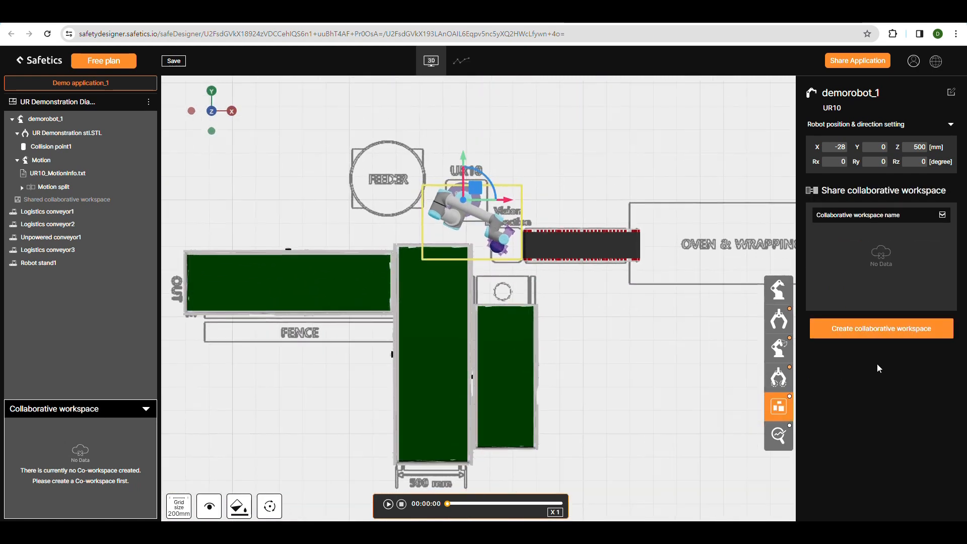
{"action": "left_click_drag", "start_coordinate": [396, 244], "coordinate": [471, 359]}
{"action": "mouse_move", "coordinate": [474, 305]}
{"action": "left_mouse_down"}
{"action": "mouse_move", "coordinate": [541, 367]}
{"action": "mouse_move", "coordinate": [537, 377]}
{"action": "left_mouse_up"}
{"action": "mouse_move", "coordinate": [557, 360]}
{"action": "left_mouse_down"}
{"action": "mouse_move", "coordinate": [528, 262]}
{"action": "mouse_move", "coordinate": [535, 297]}
{"action": "mouse_move", "coordinate": [479, 251]}
{"action": "mouse_move", "coordinate": [523, 258]}
{"action": "left_mouse_up"}
{"action": "right_click", "coordinate": [476, 340]}
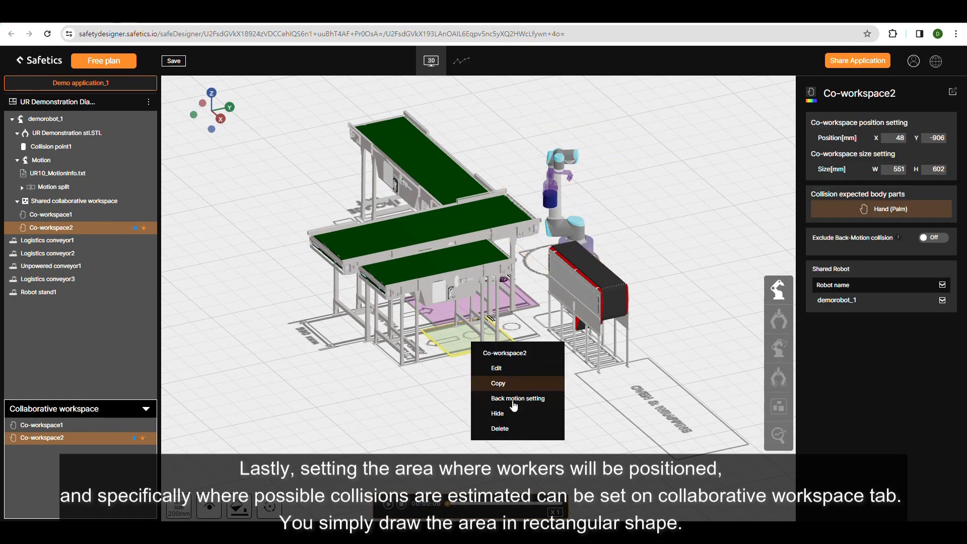
{"action": "left_click", "coordinate": [496, 431]}
Draw a second collaborative workspace for demorobot_1, about 519 by 933 mm, over the short conveyor beside the central one.
{"action": "left_click", "coordinate": [949, 290]}
{"action": "left_click", "coordinate": [779, 406]}
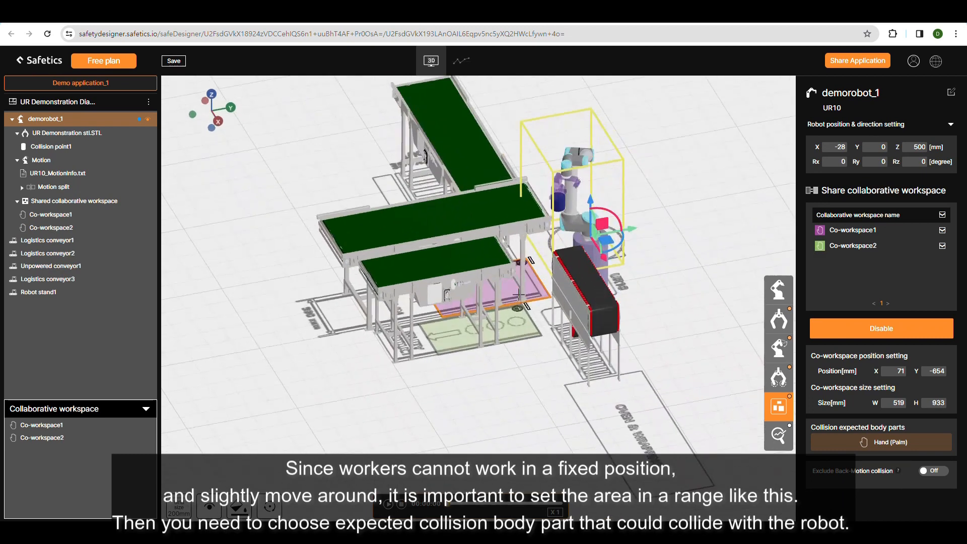
{"action": "middle_click_drag", "start_coordinate": [519, 295], "coordinate": [532, 332]}
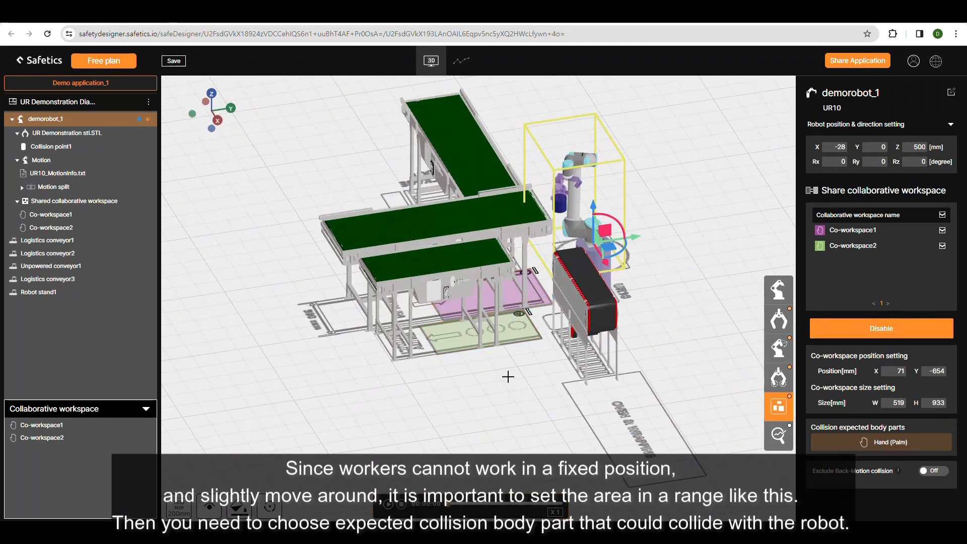
{"action": "mouse_move", "coordinate": [514, 356]}
{"action": "middle_mouse_down"}
{"action": "mouse_move", "coordinate": [526, 380]}
{"action": "mouse_move", "coordinate": [513, 364]}
{"action": "middle_mouse_up"}
Set the expected collision body part of Co-workspace1 to Head (Middle of forehead).
{"action": "left_click", "coordinate": [71, 215]}
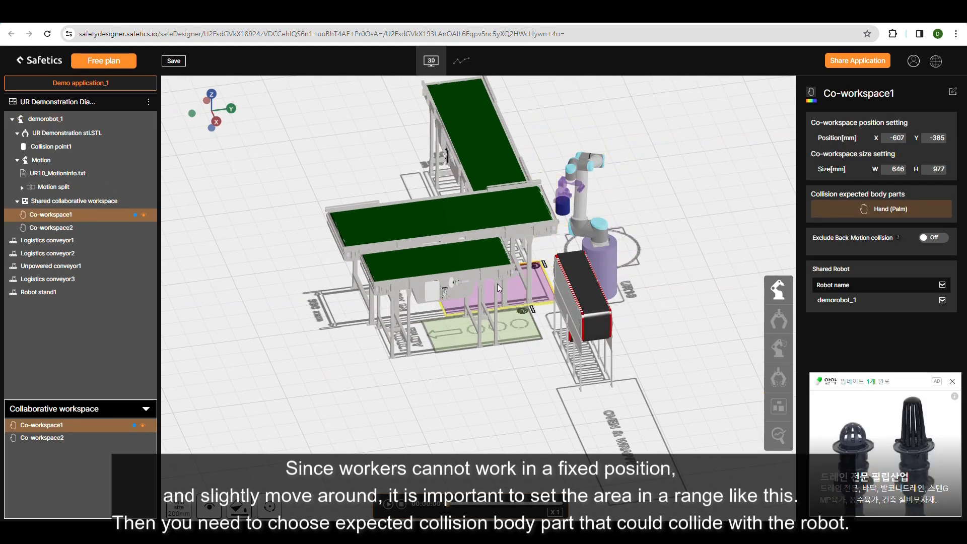
{"action": "middle_click_drag", "start_coordinate": [490, 323], "coordinate": [494, 325]}
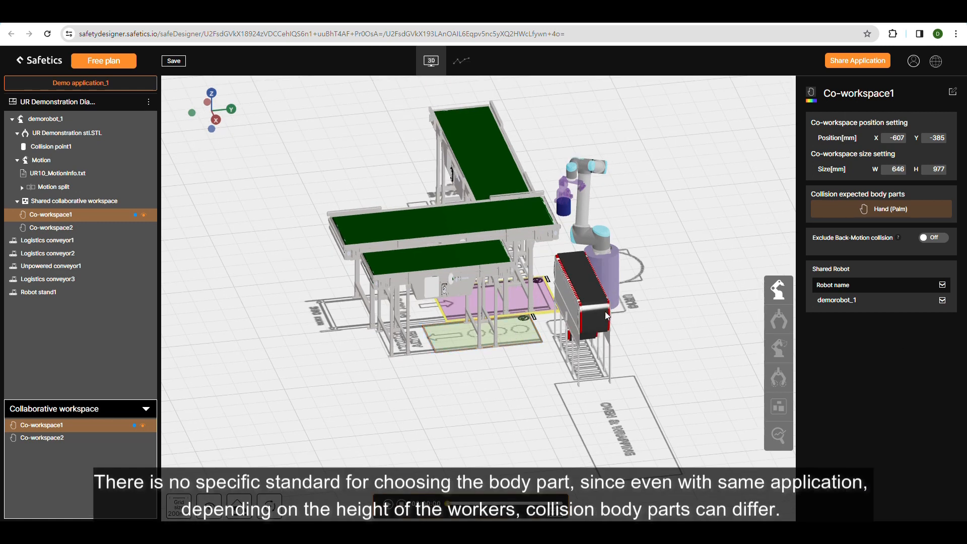
{"action": "left_click", "coordinate": [886, 209]}
{"action": "left_click", "coordinate": [912, 236]}
{"action": "left_click", "coordinate": [857, 260]}
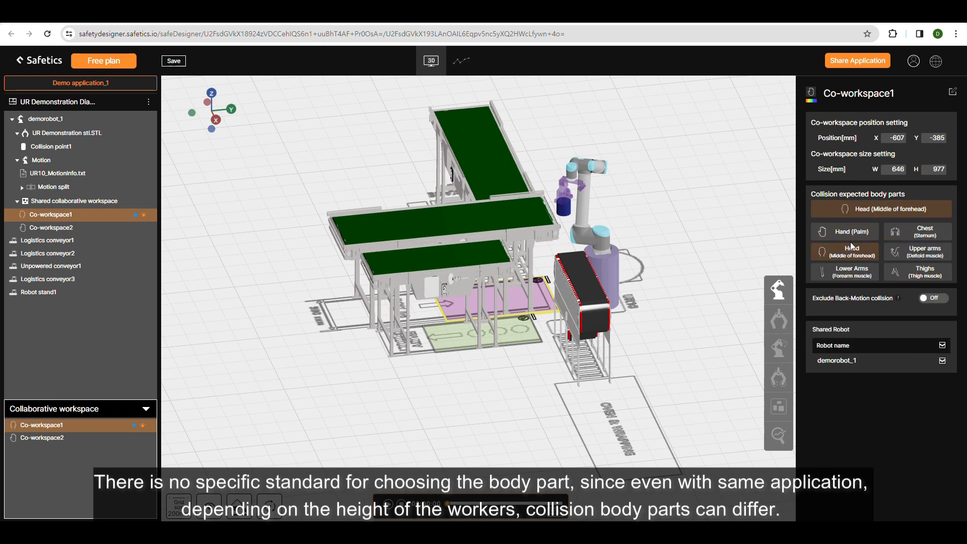
{"action": "mouse_move", "coordinate": [534, 280]}
{"action": "left_mouse_down"}
{"action": "mouse_move", "coordinate": [533, 288]}
{"action": "mouse_move", "coordinate": [530, 271]}
{"action": "left_mouse_up"}
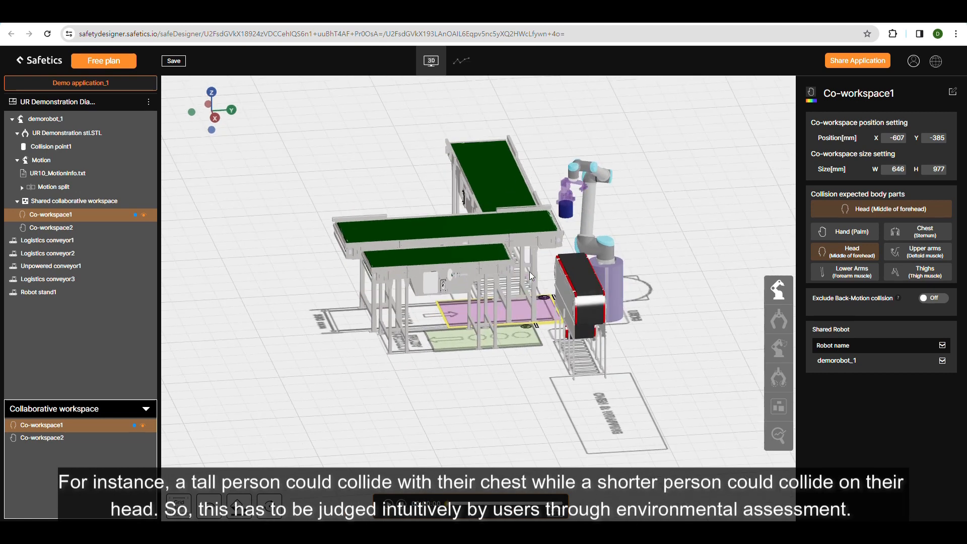
{"action": "mouse_move", "coordinate": [503, 330]}
{"action": "left_mouse_down"}
{"action": "mouse_move", "coordinate": [509, 348]}
{"action": "mouse_move", "coordinate": [504, 319]}
{"action": "left_mouse_up"}
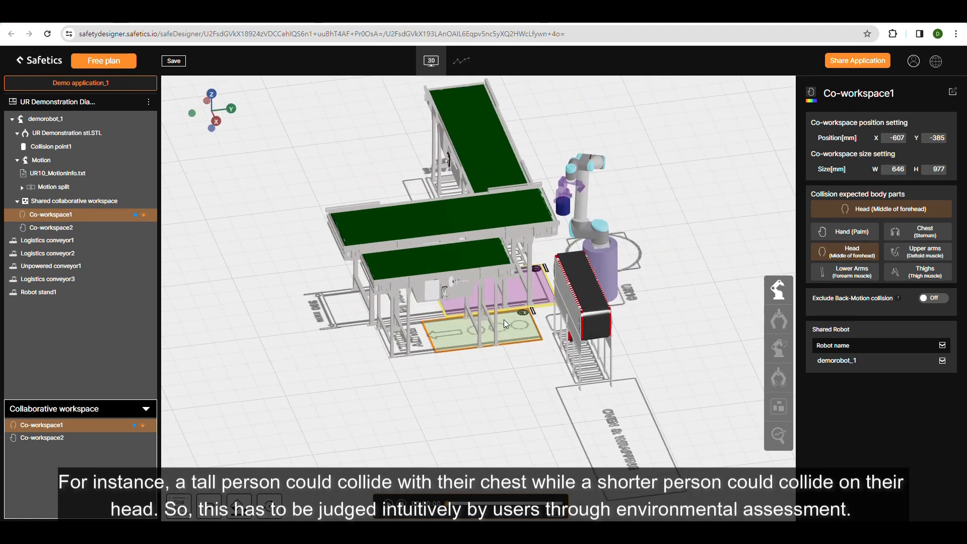
{"action": "left_click_drag", "start_coordinate": [545, 349], "coordinate": [536, 327]}
Set the expected collision body part of Co-workspace1 back to Hand (Palm).
{"action": "left_click", "coordinate": [521, 337]}
{"action": "left_click", "coordinate": [75, 216]}
{"action": "left_click", "coordinate": [861, 232]}
Open the analysis options of demorobot_1 and set the minimum analysis time unit to 0.1 sec.
{"action": "left_click_drag", "start_coordinate": [612, 345], "coordinate": [702, 376]}
{"action": "left_click_drag", "start_coordinate": [605, 288], "coordinate": [612, 310]}
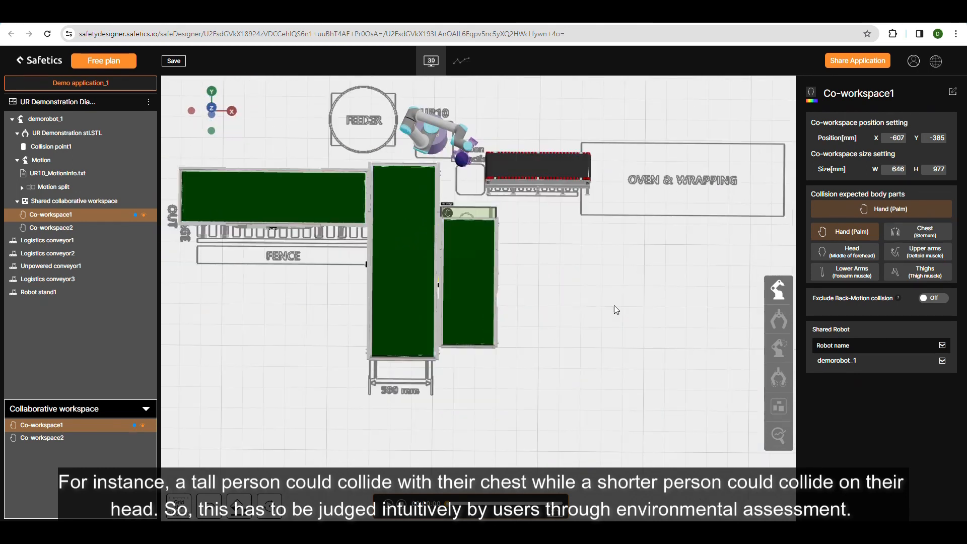
{"action": "left_click", "coordinate": [417, 129]}
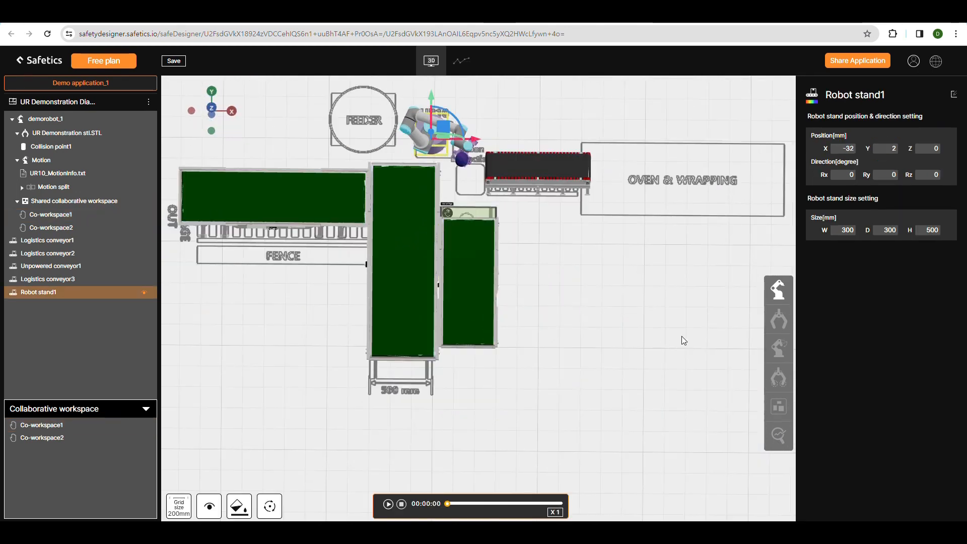
{"action": "left_click", "coordinate": [416, 134]}
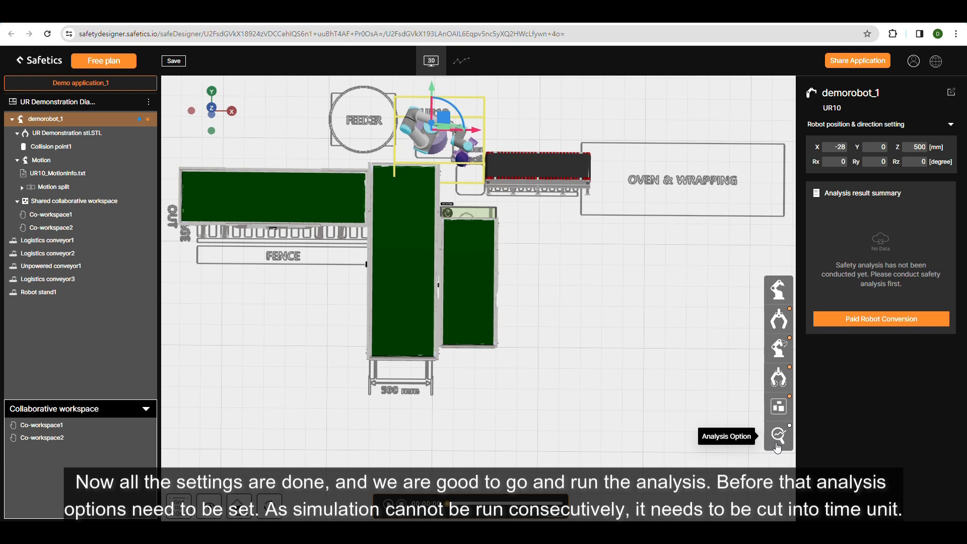
{"action": "left_click", "coordinate": [779, 435]}
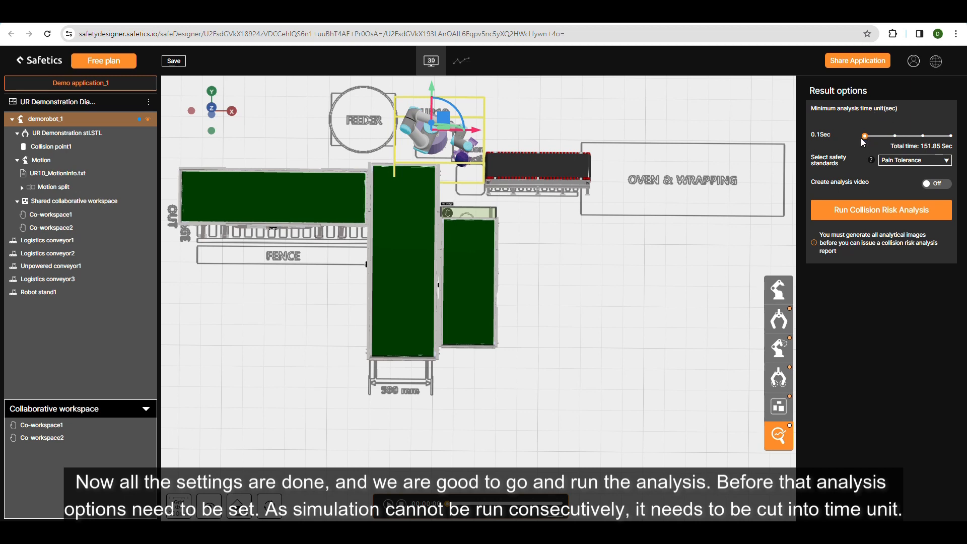
{"action": "left_click_drag", "start_coordinate": [867, 137], "coordinate": [965, 137]}
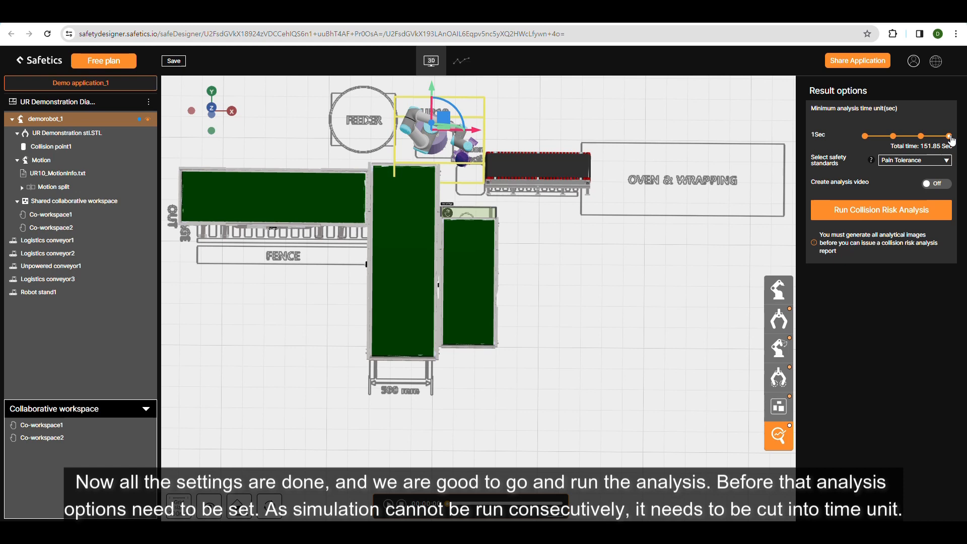
{"action": "left_click_drag", "start_coordinate": [877, 143], "coordinate": [838, 159]}
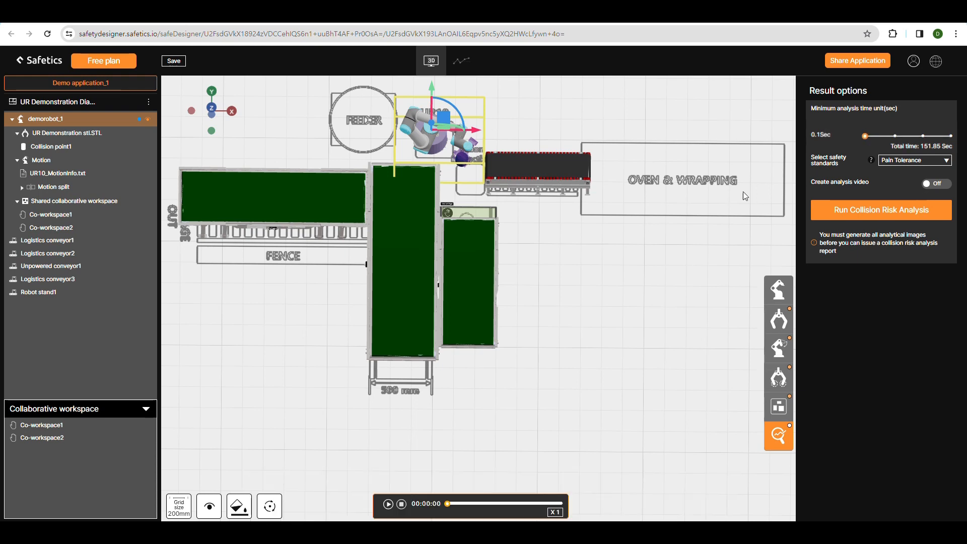
Run the collision risk analysis with the Pain Tolerance / Onset safety standards and analysis video creation turned on.
{"action": "left_click", "coordinate": [919, 160]}
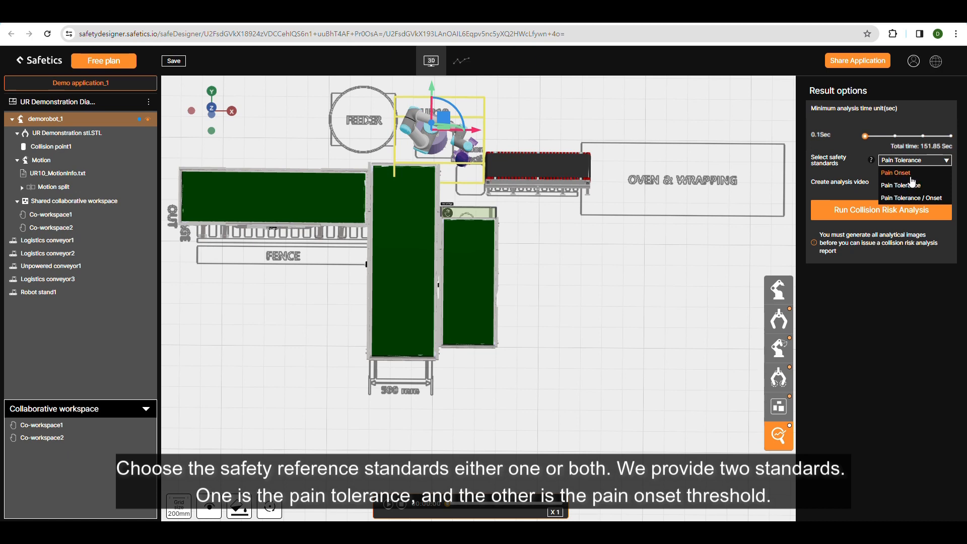
{"action": "left_click", "coordinate": [910, 197]}
{"action": "left_click", "coordinate": [935, 183]}
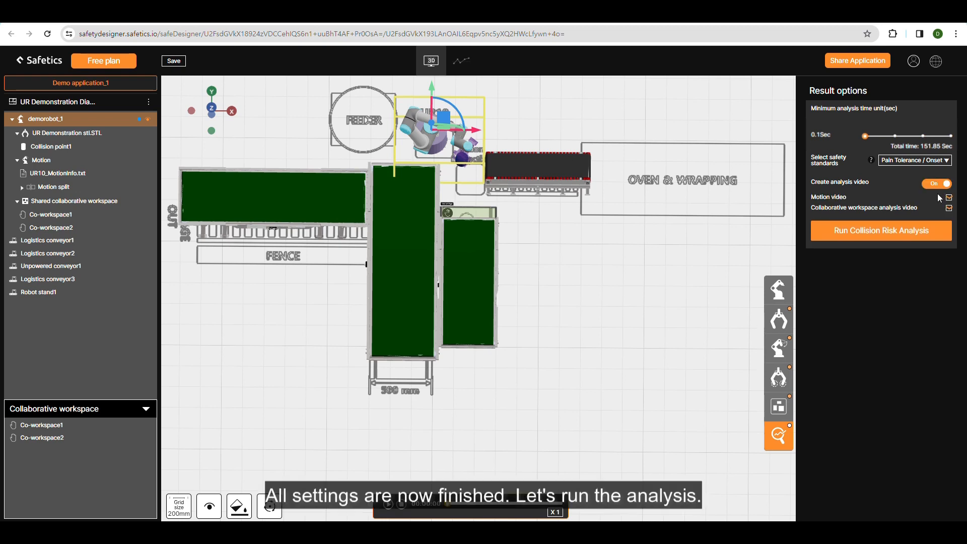
{"action": "left_click", "coordinate": [884, 231]}
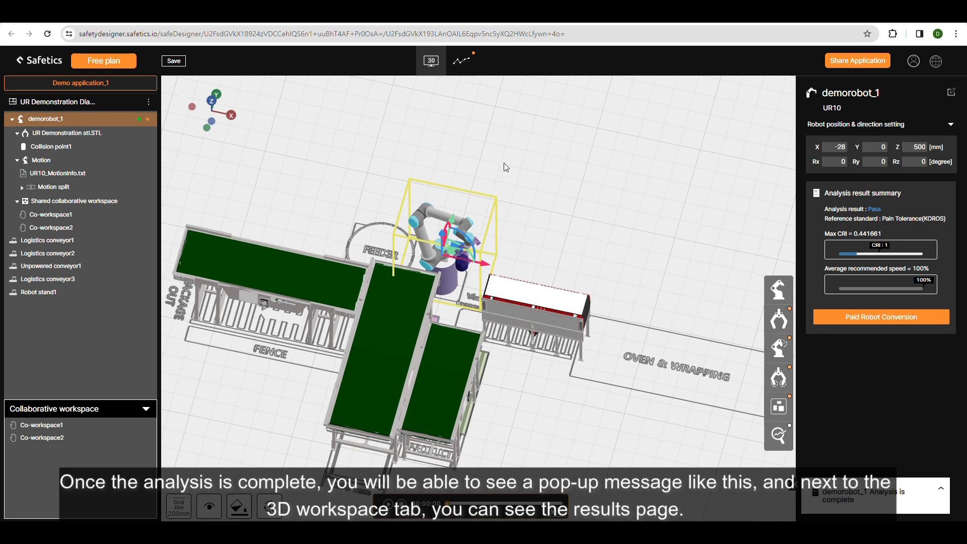
Open the analysis results of demorobot_1, switch the safety standard to Pain Onset and play the motion to review the graphs.
{"action": "left_click", "coordinate": [462, 61]}
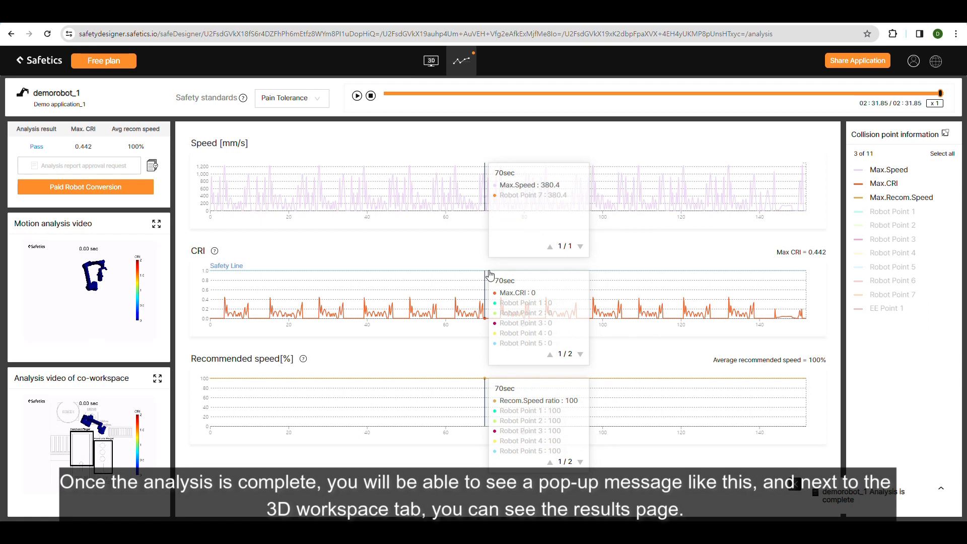
{"action": "mouse_move", "coordinate": [244, 99]}
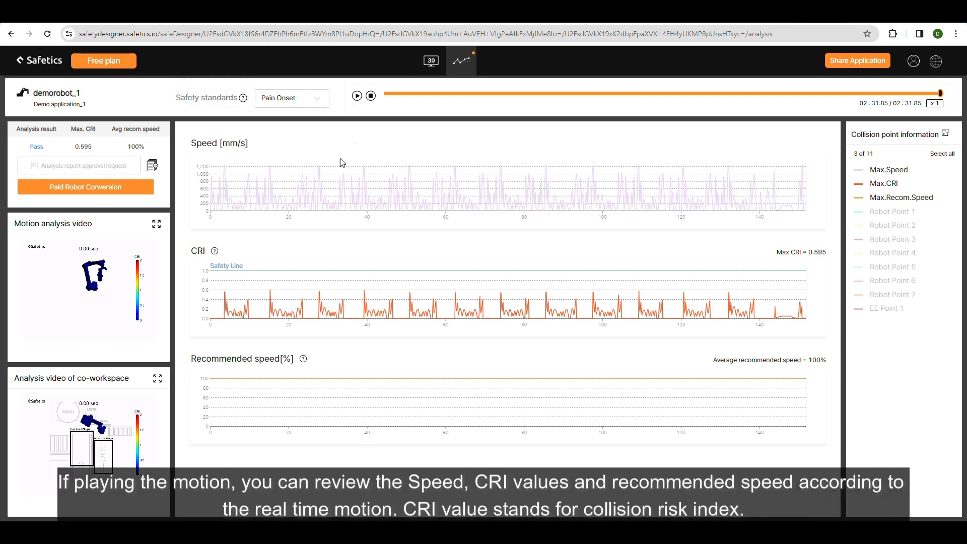
{"action": "left_click", "coordinate": [357, 96]}
{"action": "mouse_move", "coordinate": [216, 251]}
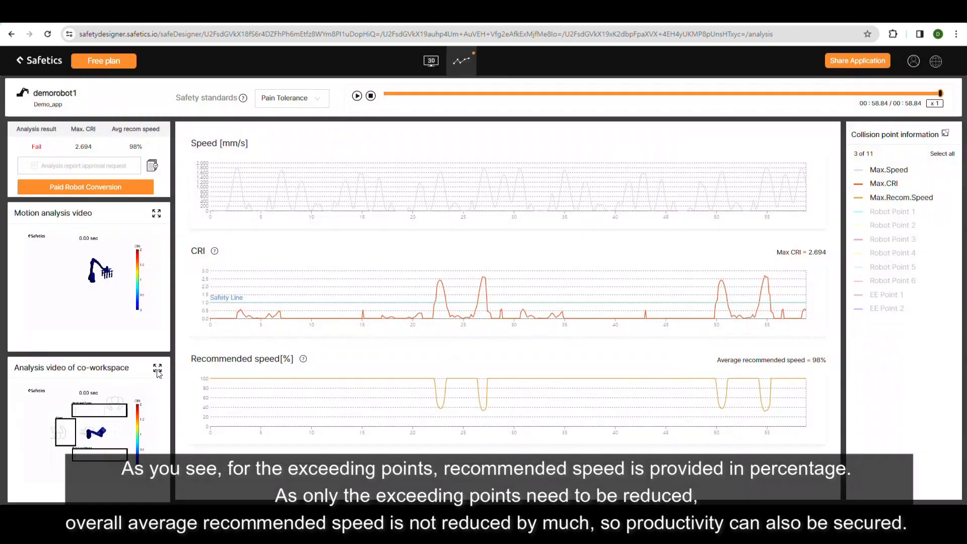
Review the enlarged collaborative workspace analysis video near the 55-second mark, pausing it at 56 seconds, and close it.
{"action": "left_click", "coordinate": [157, 369]}
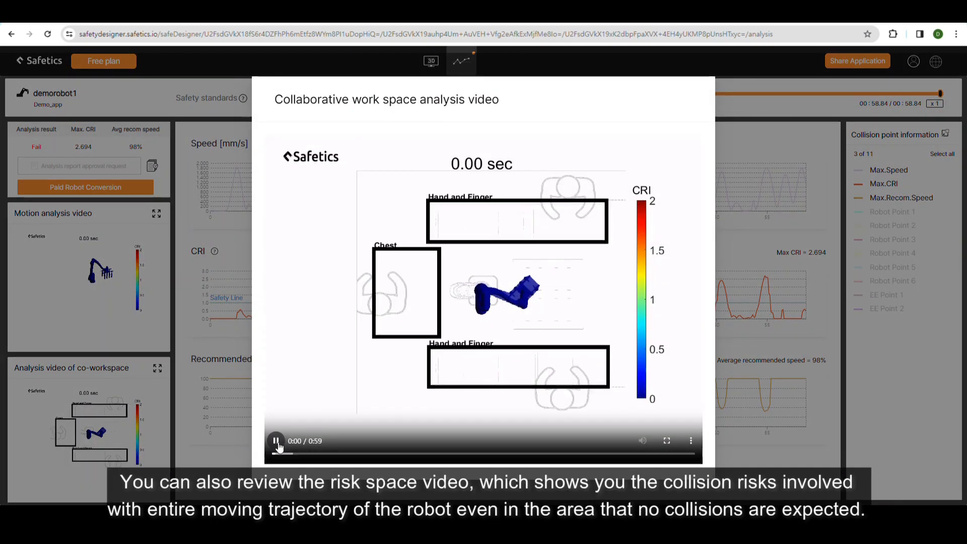
{"action": "left_click_drag", "start_coordinate": [280, 454], "coordinate": [665, 462]}
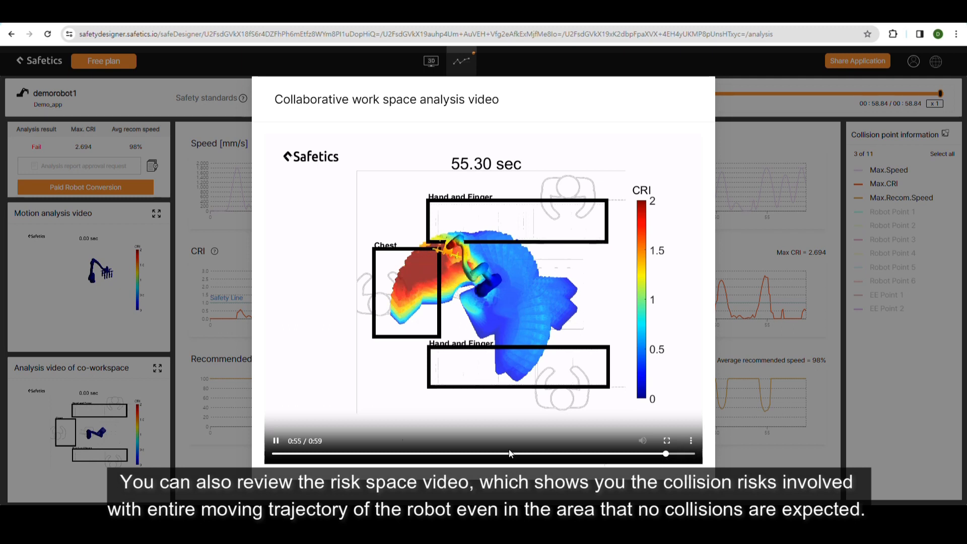
{"action": "left_click", "coordinate": [282, 442]}
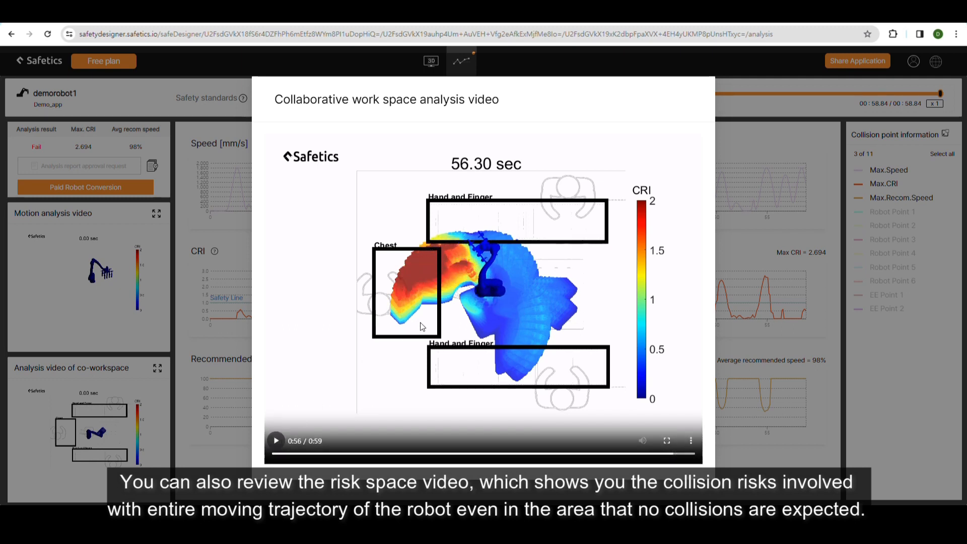
{"action": "left_click_drag", "start_coordinate": [275, 454], "coordinate": [664, 461]}
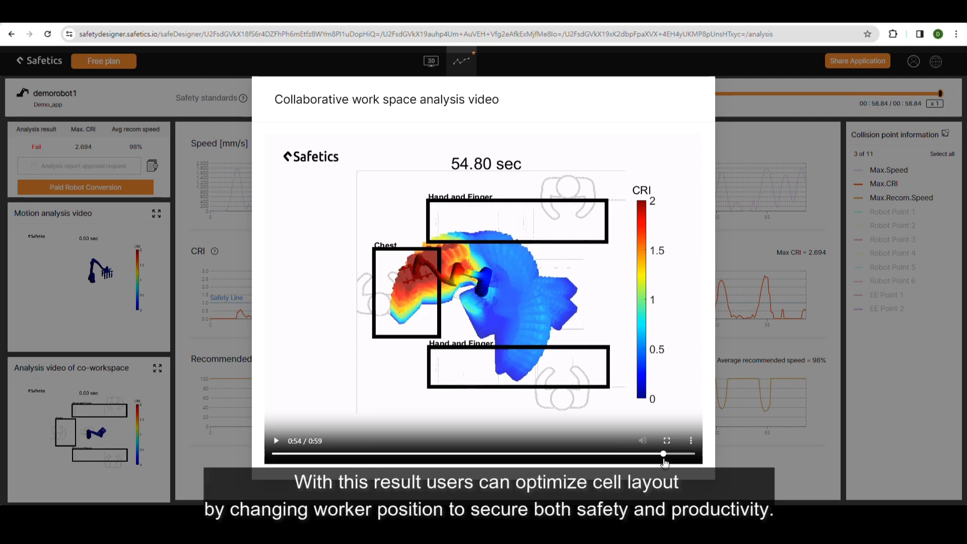
{"action": "left_click", "coordinate": [276, 441]}
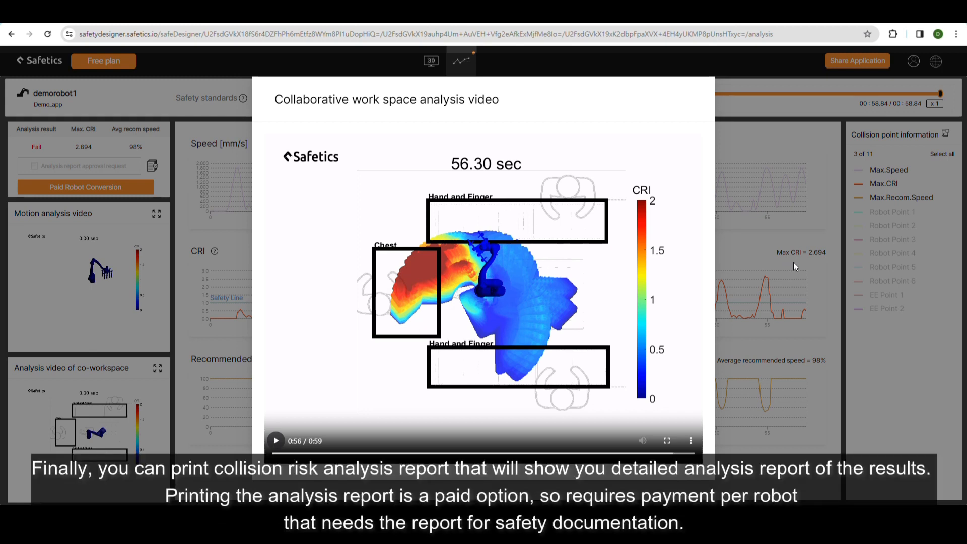
{"action": "left_click", "coordinate": [196, 276]}
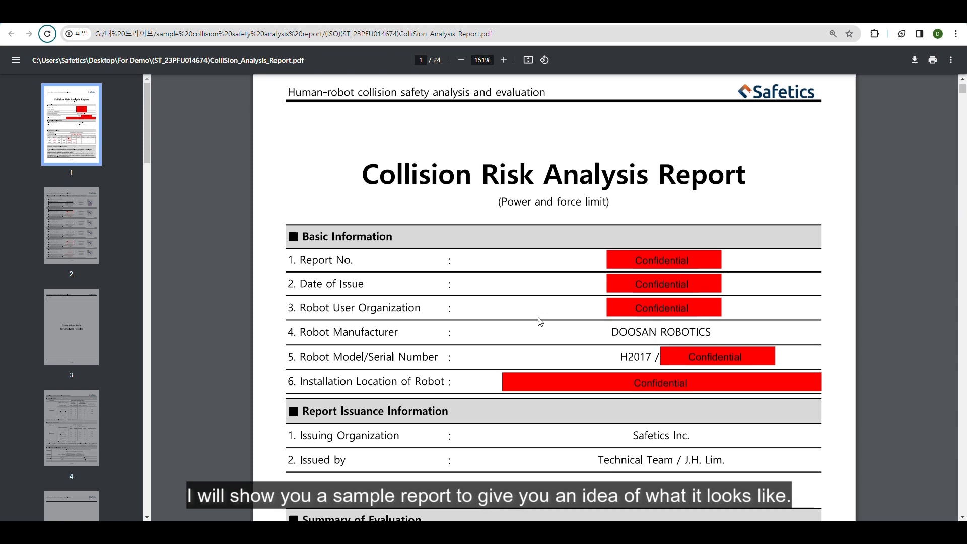
Examine the evaluation summary and the following pages of the sample collision analysis report PDF.
{"action": "scroll", "coordinate": [594, 333], "scroll_direction": "down", "scroll_amount": 5}
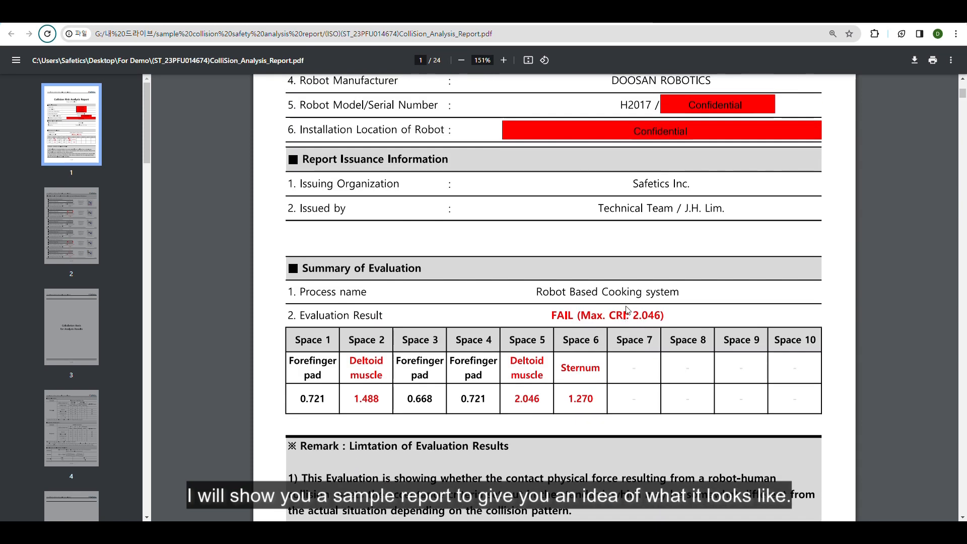
{"action": "scroll", "coordinate": [627, 310], "scroll_direction": "down", "scroll_amount": 2}
{"action": "left_click_drag", "start_coordinate": [962, 97], "coordinate": [938, 425]}
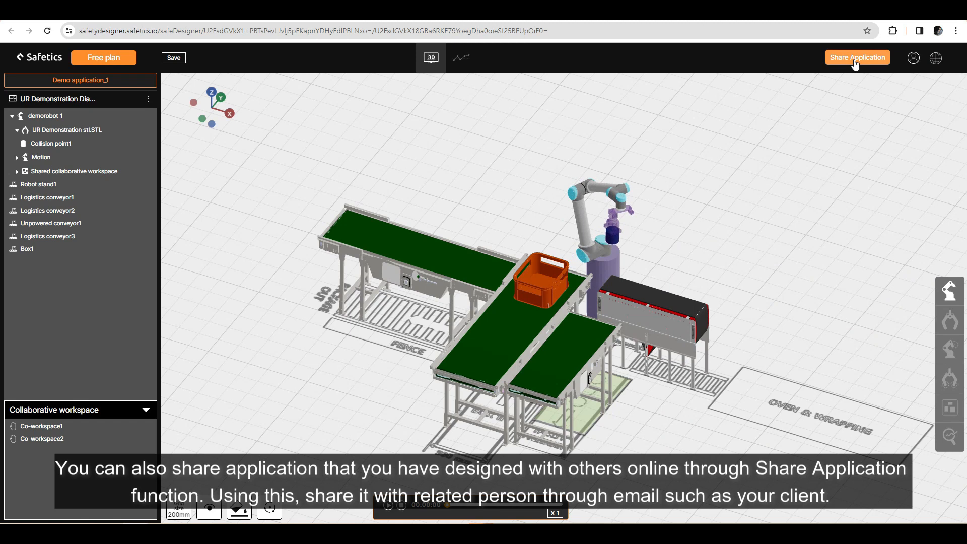
Share the application by adding the recipient's email address and sending the share request.
{"action": "left_click", "coordinate": [856, 58]}
{"action": "left_click", "coordinate": [447, 184]}
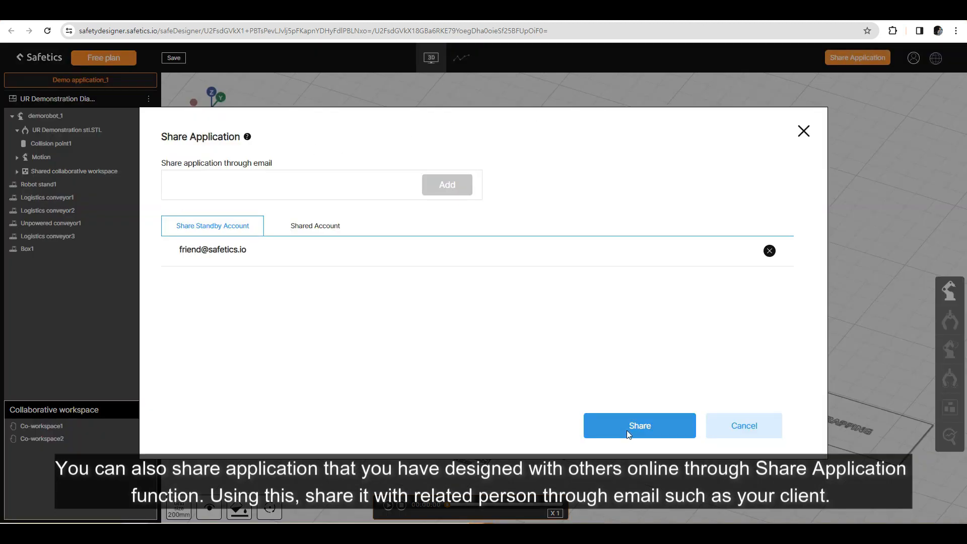
{"action": "left_click", "coordinate": [627, 430]}
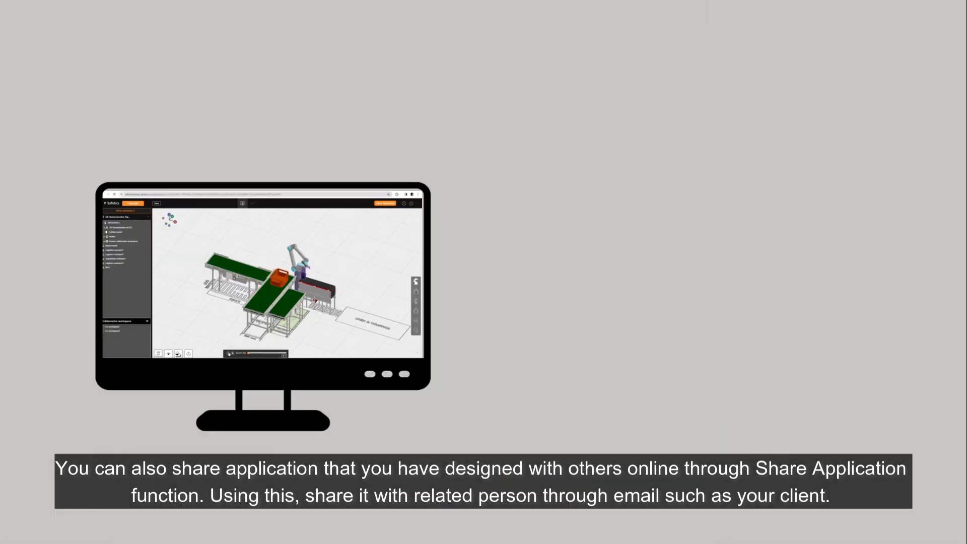